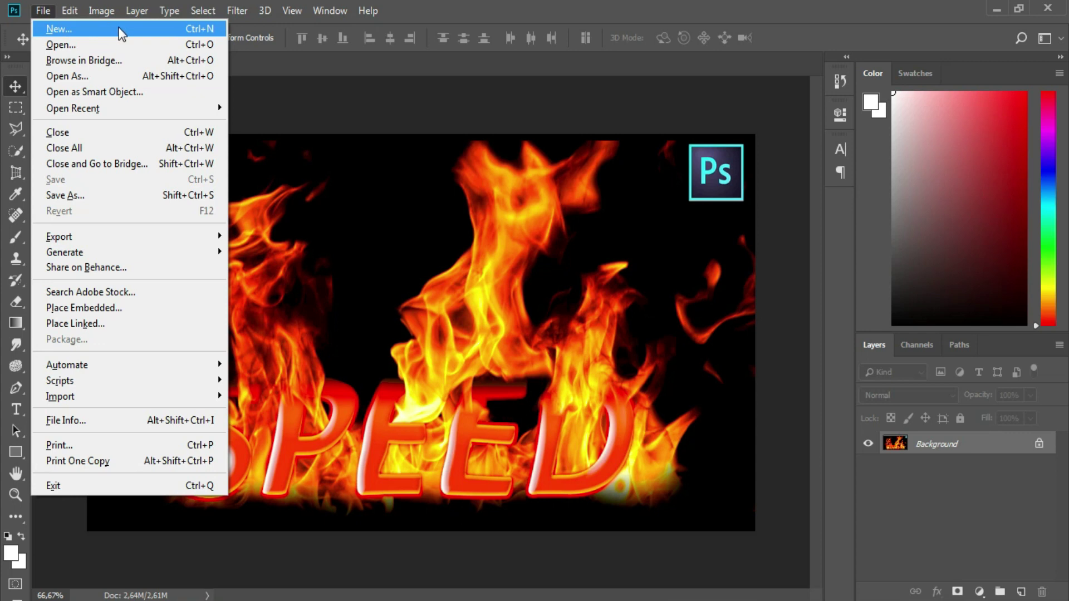
# Create a 1280 × 720 px, 300 ppi RGB document at 32 bit with black background contents, and convert its Background into a regular layer.
pyautogui.click(120, 29)
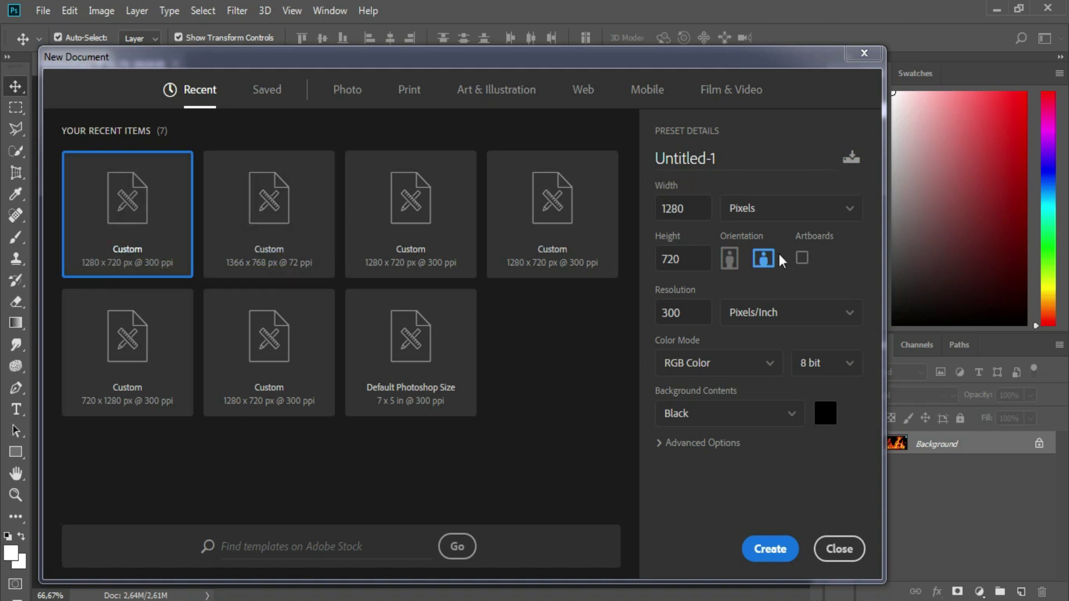
pyautogui.click(814, 363)
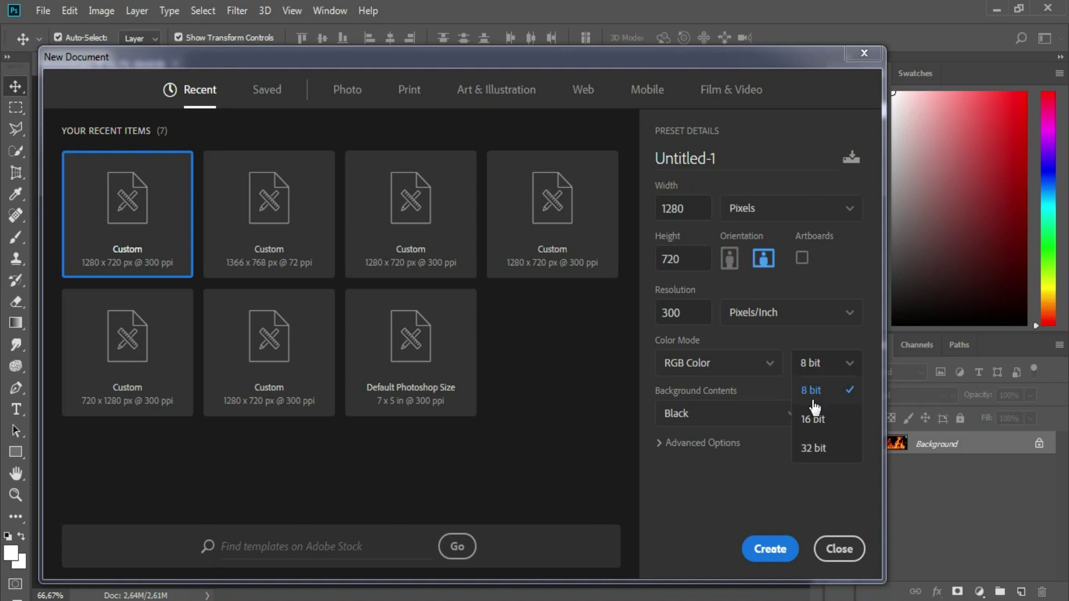
pyautogui.click(829, 453)
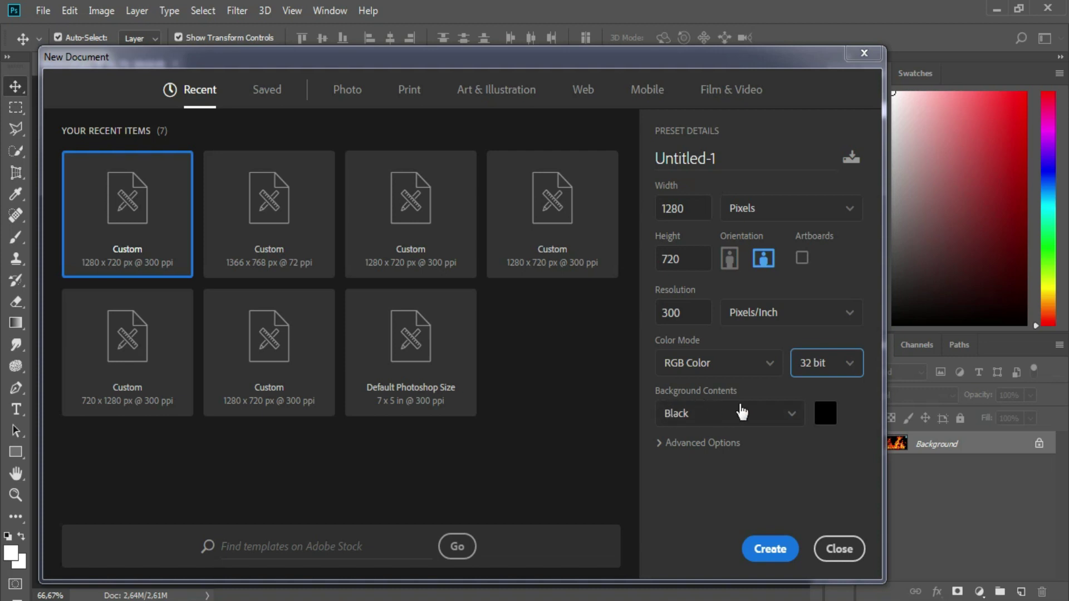
pyautogui.click(763, 412)
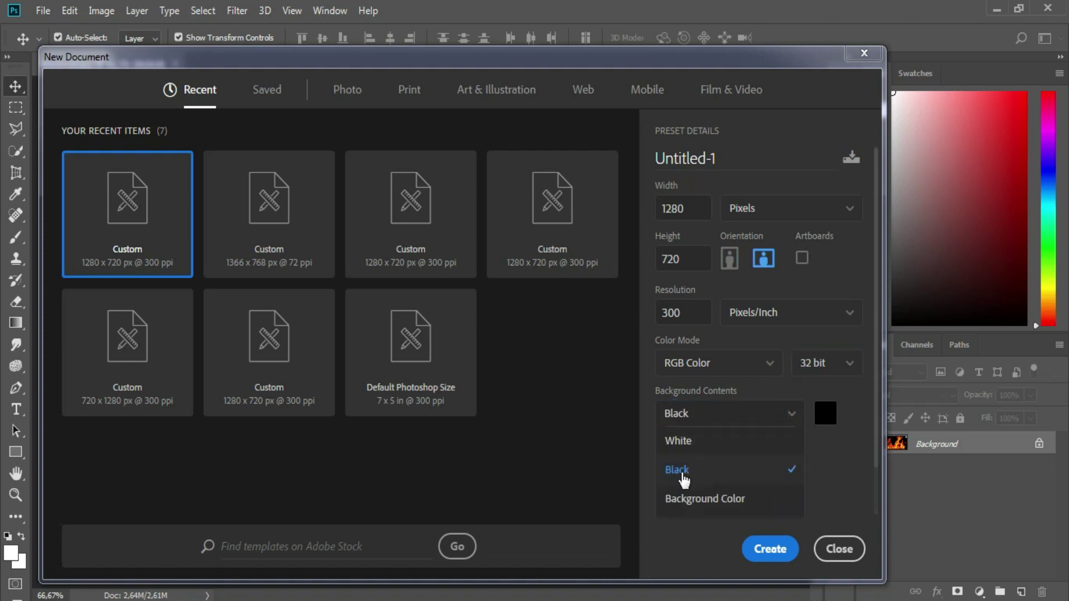
pyautogui.click(711, 478)
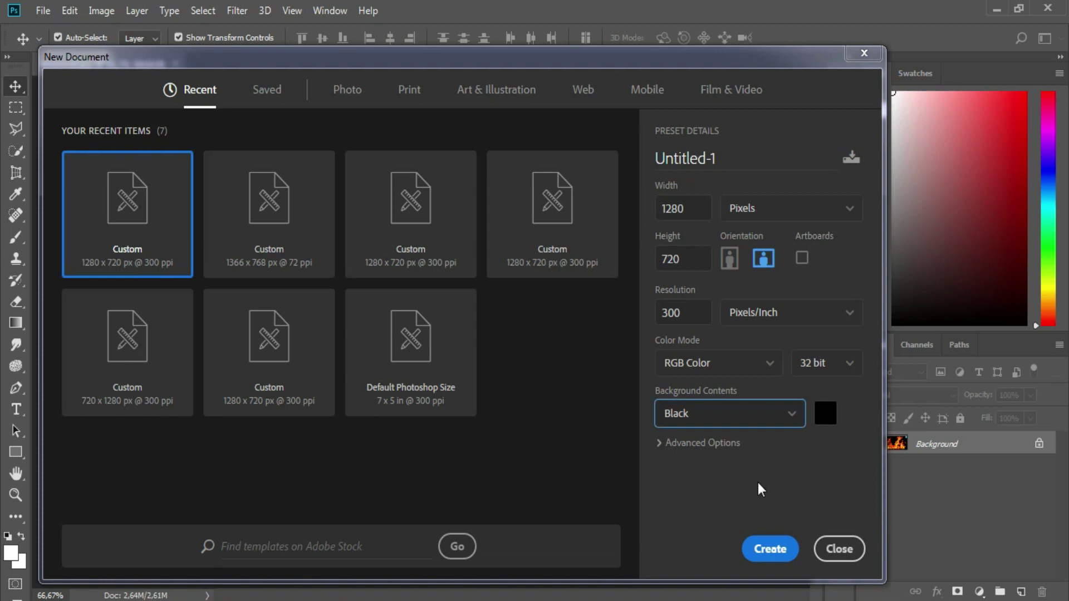
pyautogui.click(762, 551)
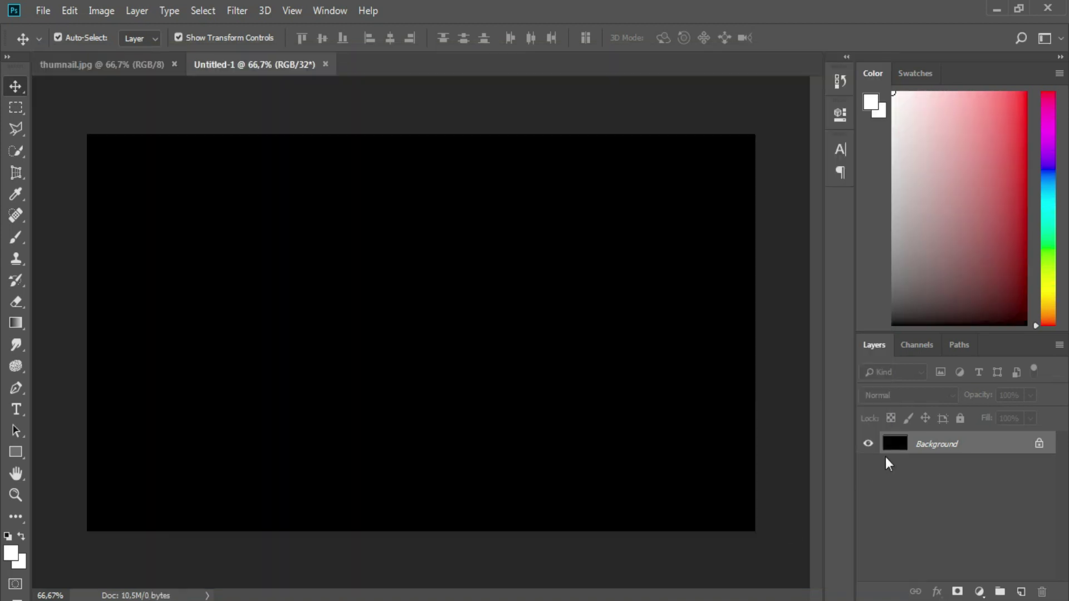
pyautogui.doubleClick(947, 446)
pyautogui.press('Escape')
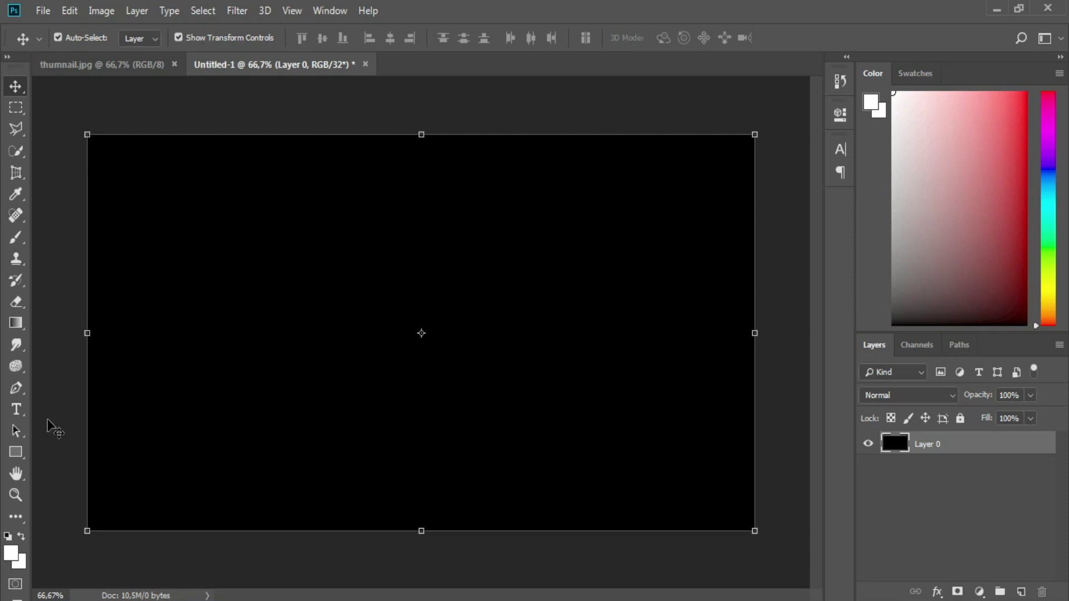
# Set up the Type tool with the Calibri Bold Italic font and keep white as the text color.
pyautogui.click(18, 411)
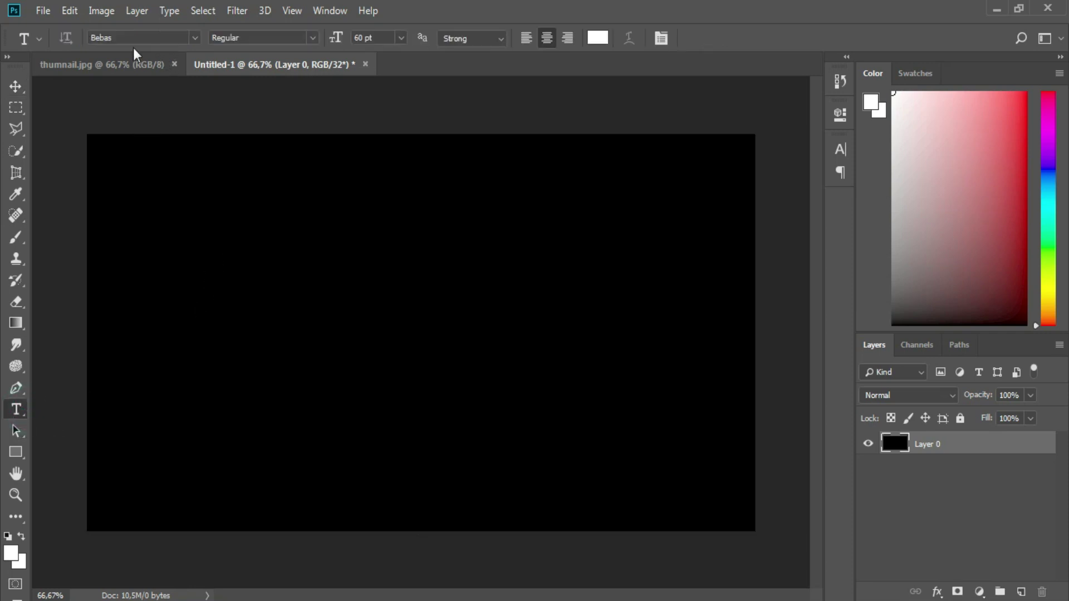
pyautogui.click(196, 40)
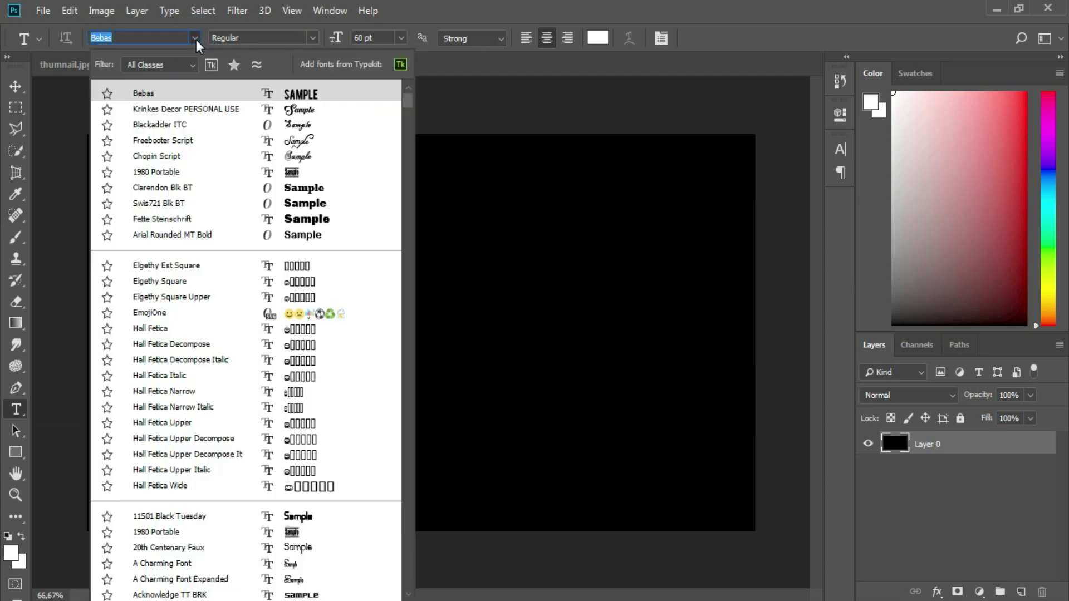
pyautogui.write('calibri')
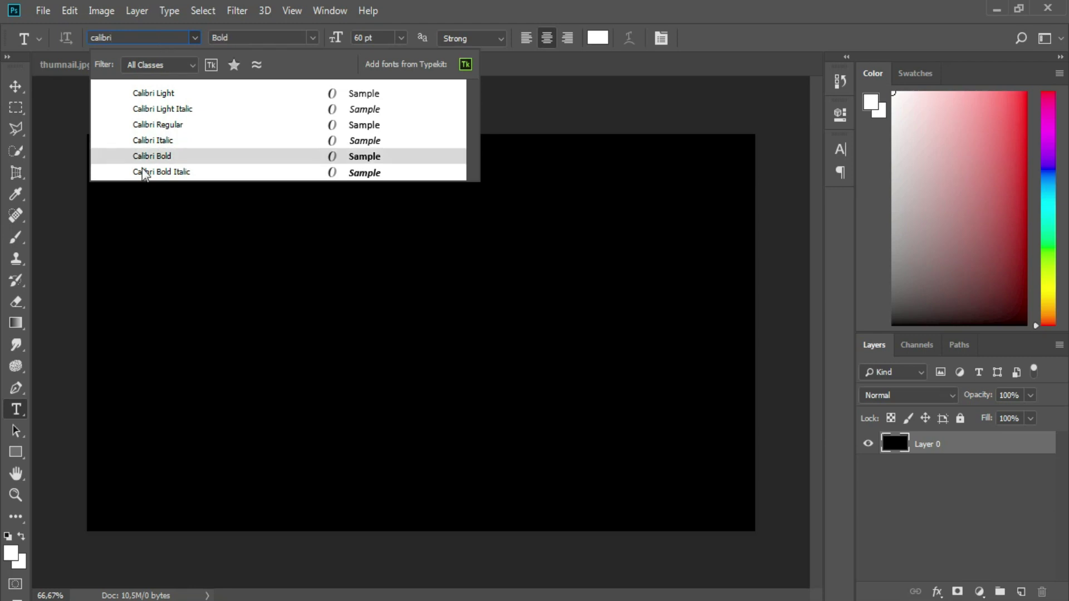
pyautogui.click(211, 174)
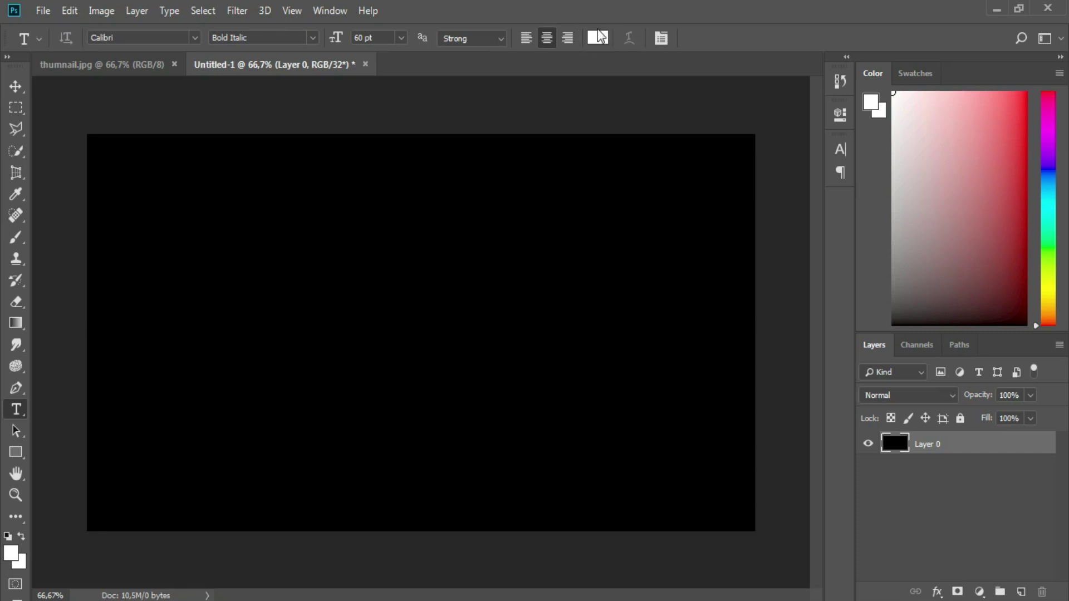
pyautogui.click(606, 43)
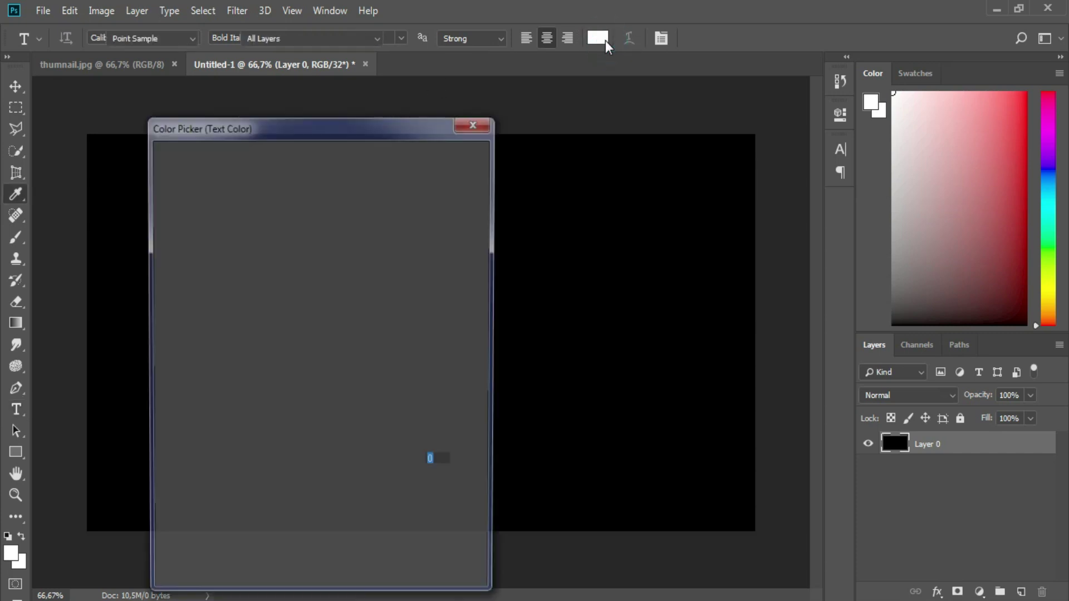
pyautogui.click(454, 159)
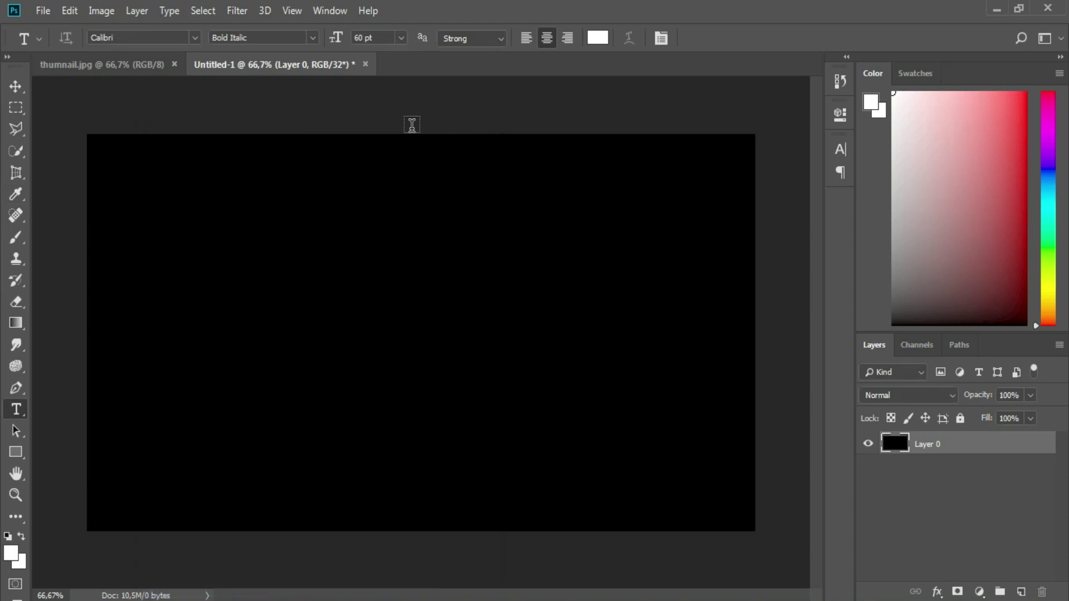
# Add the text "SPEED" in capitals on the black canvas, slightly above and left of its center.
pyautogui.click(320, 322)
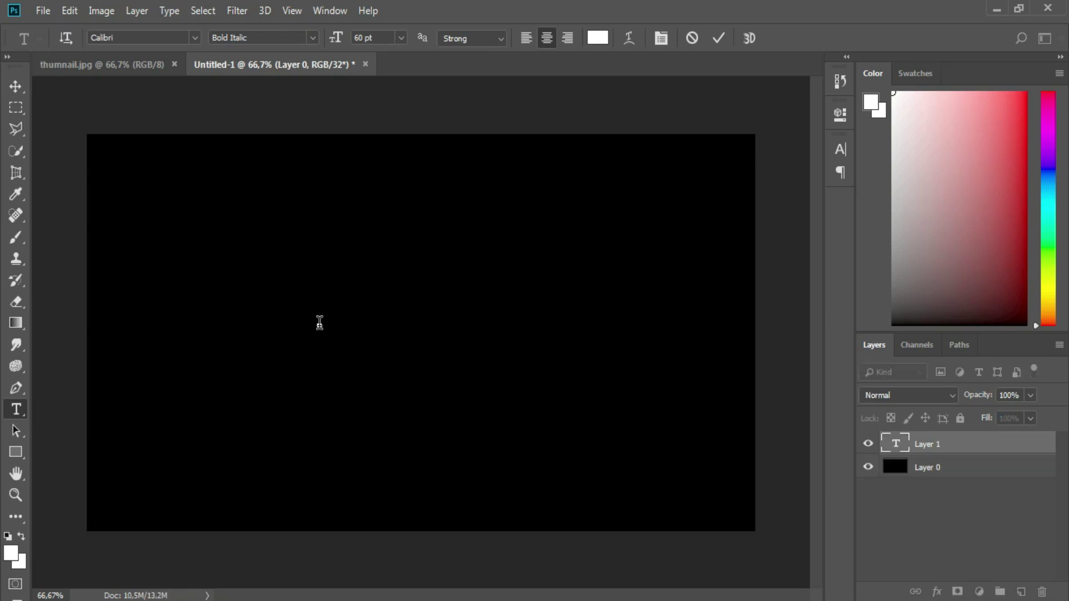
pyautogui.write('S')
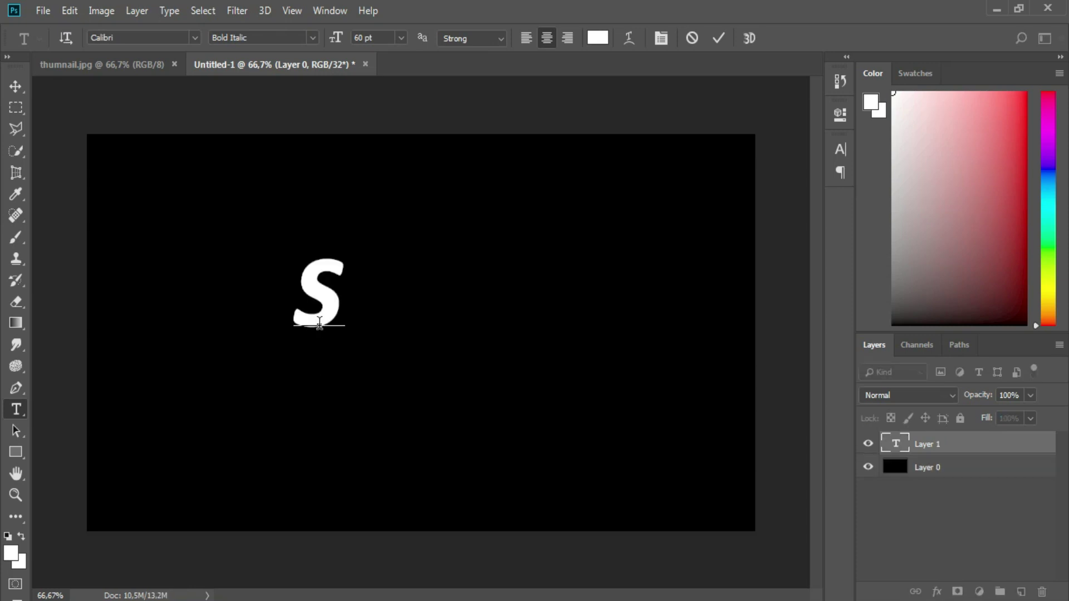
pyautogui.press('BackSpace')
pyautogui.write('S')
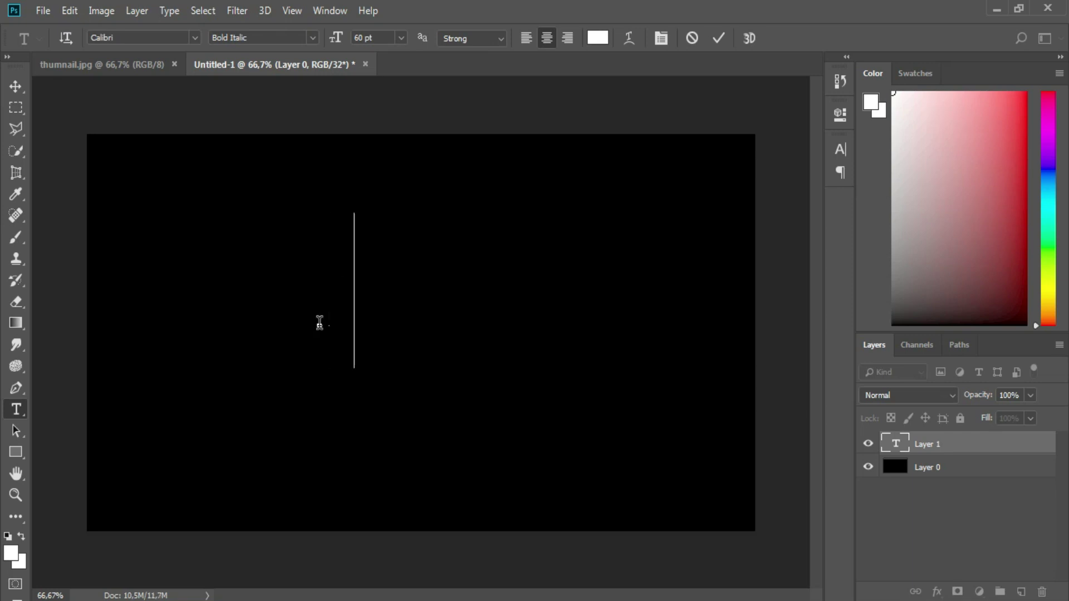
pyautogui.press('BackSpace')
pyautogui.press('BackSpace')
pyautogui.write('SPEED')
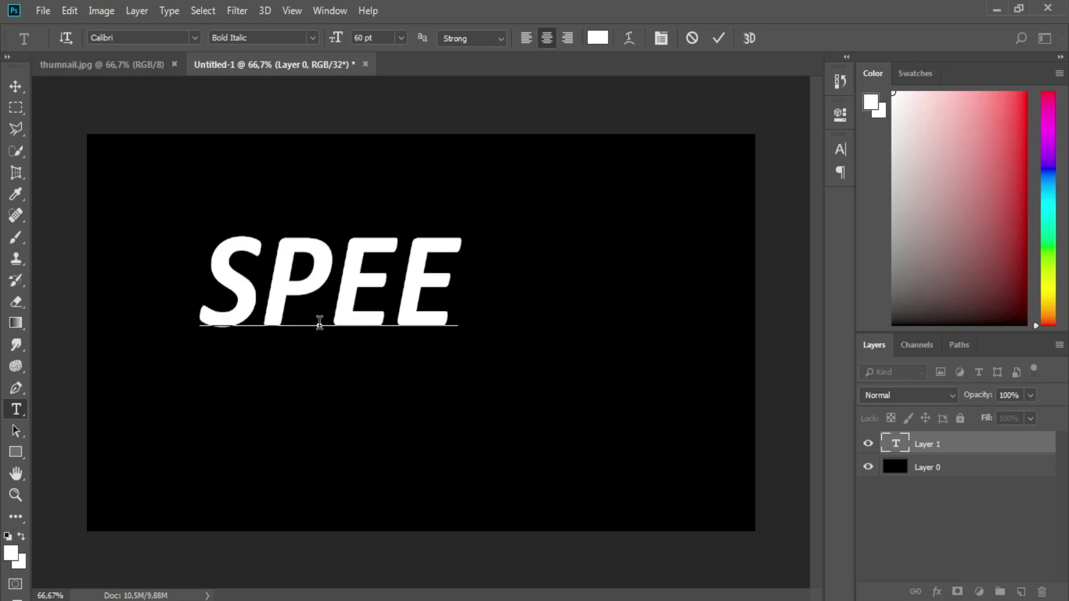
pyautogui.click(719, 38)
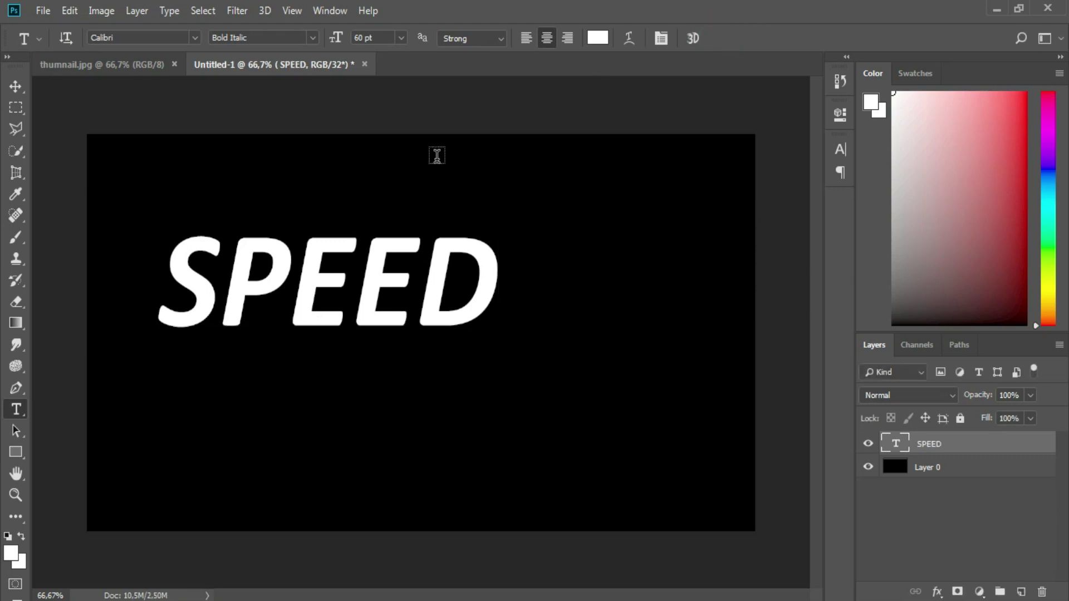
# Enlarge the SPEED text proportionally to about 114% and apply the transformation.
pyautogui.click(15, 88)
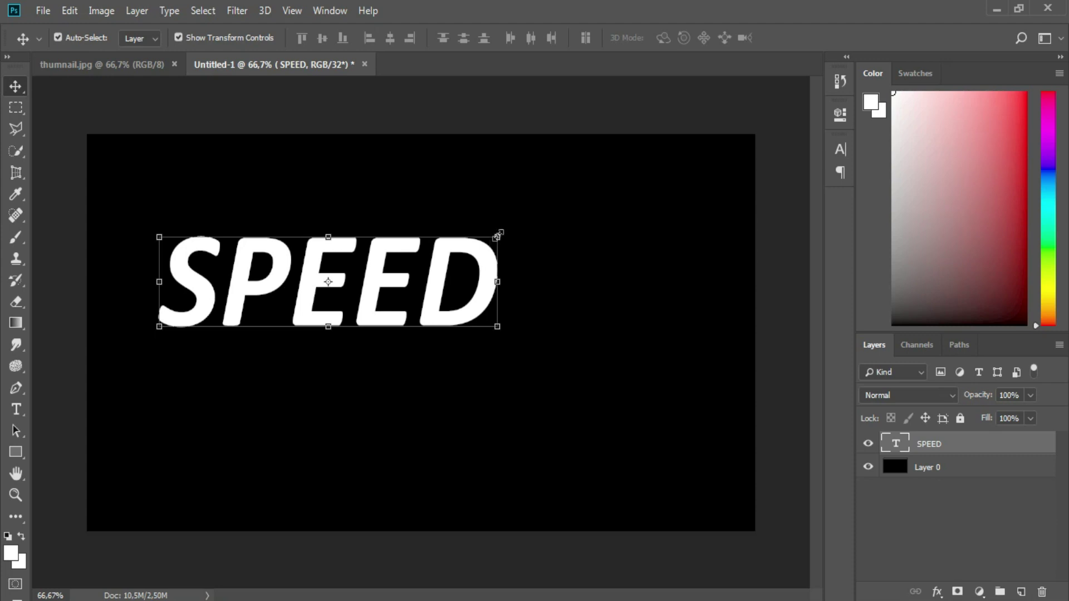
pyautogui.moveTo(501, 233); pyautogui.dragTo(549, 167)
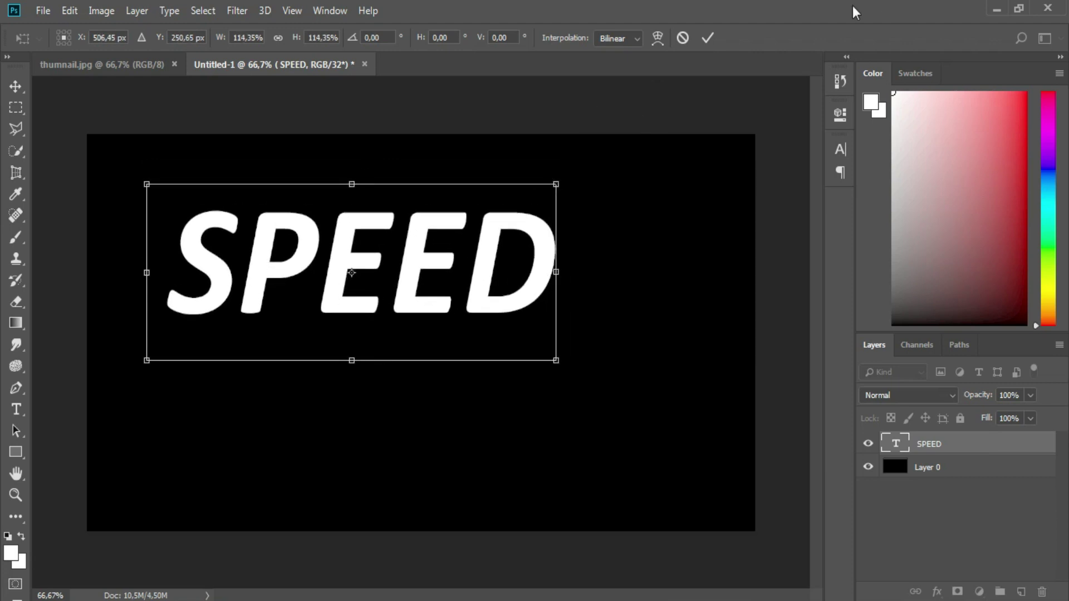
pyautogui.click(708, 37)
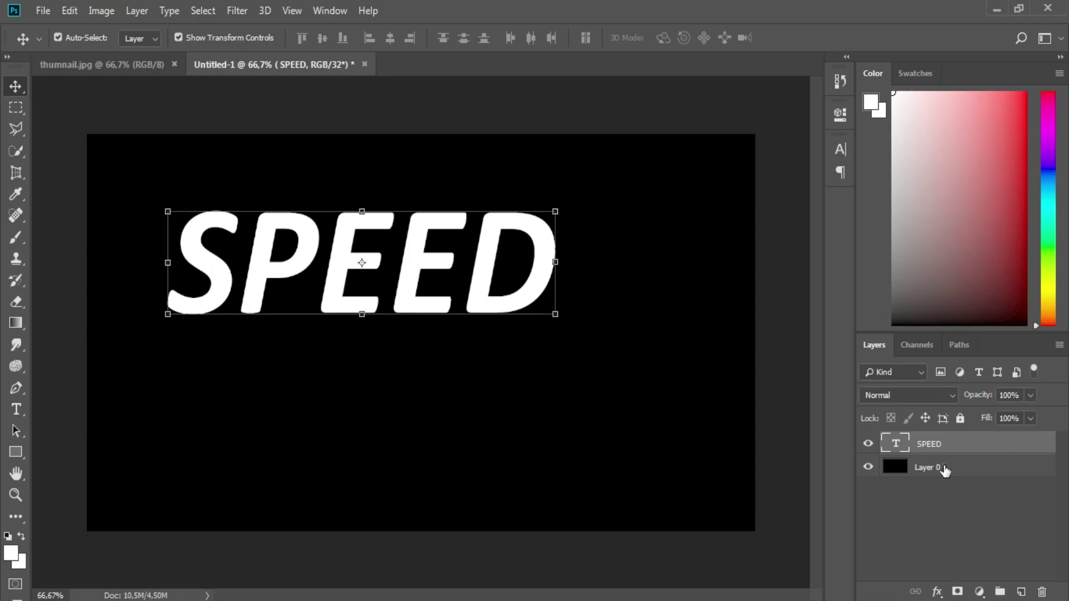
# Center the SPEED text vertically and horizontally on the black background layer.
pyautogui.keyDown('shift'); pyautogui.click(945, 471); pyautogui.keyUp('shift')
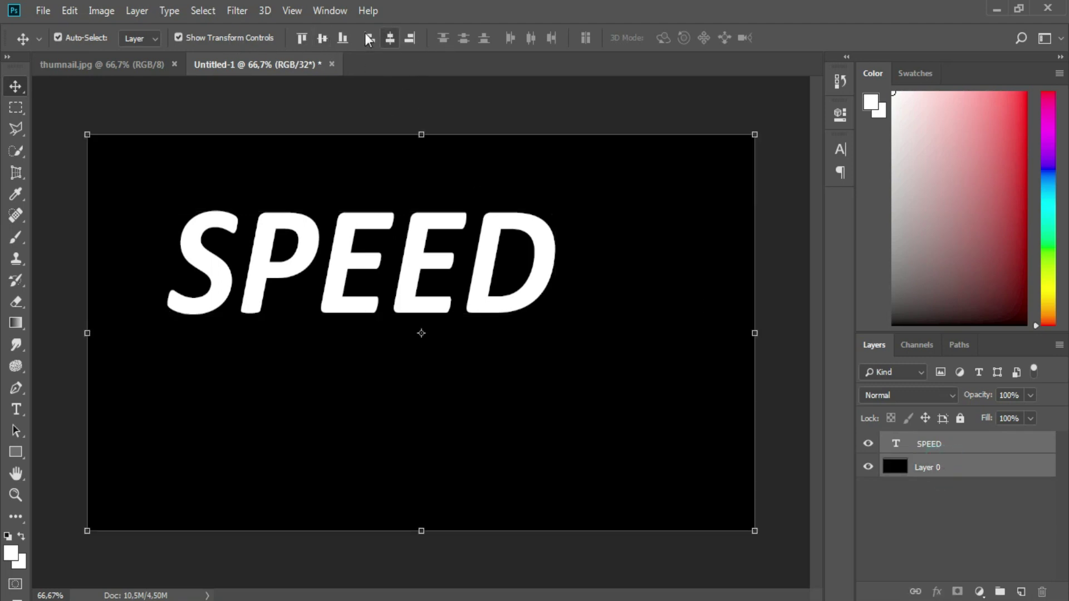
pyautogui.click(322, 39)
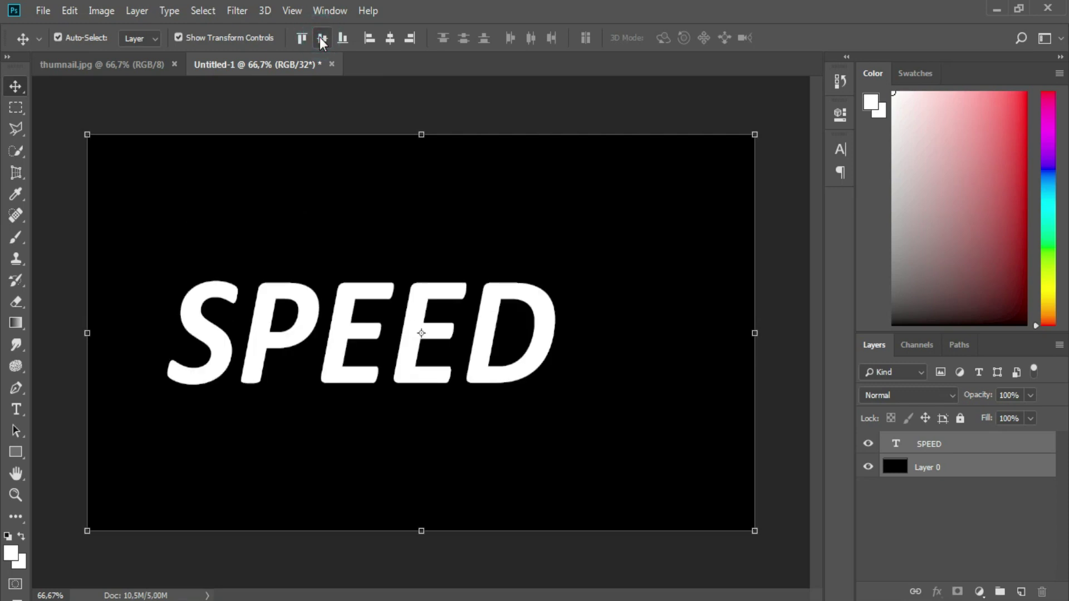
pyautogui.click(392, 41)
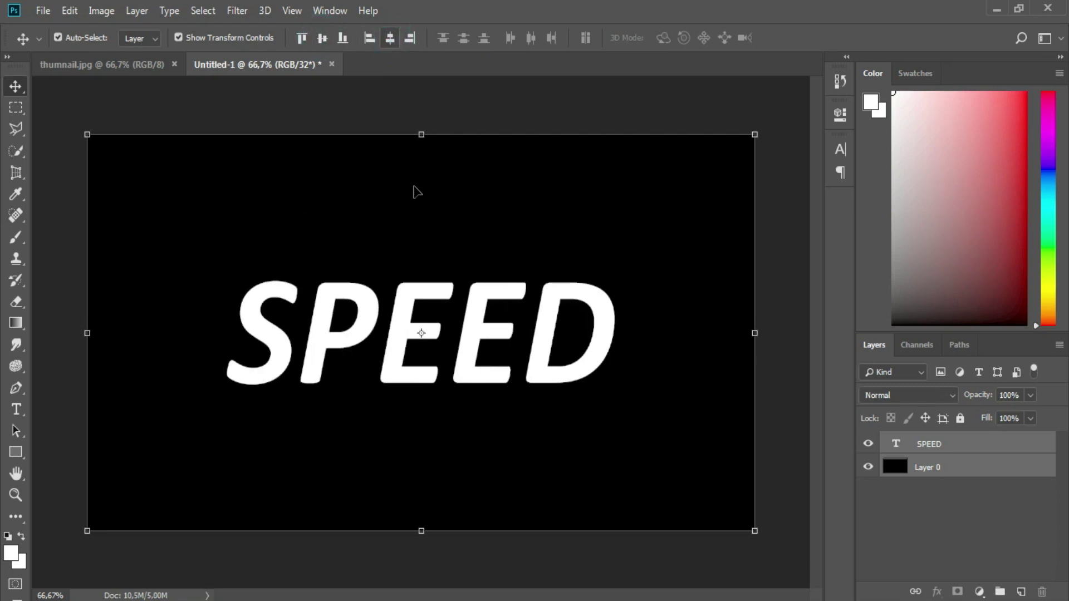
pyautogui.click(769, 212)
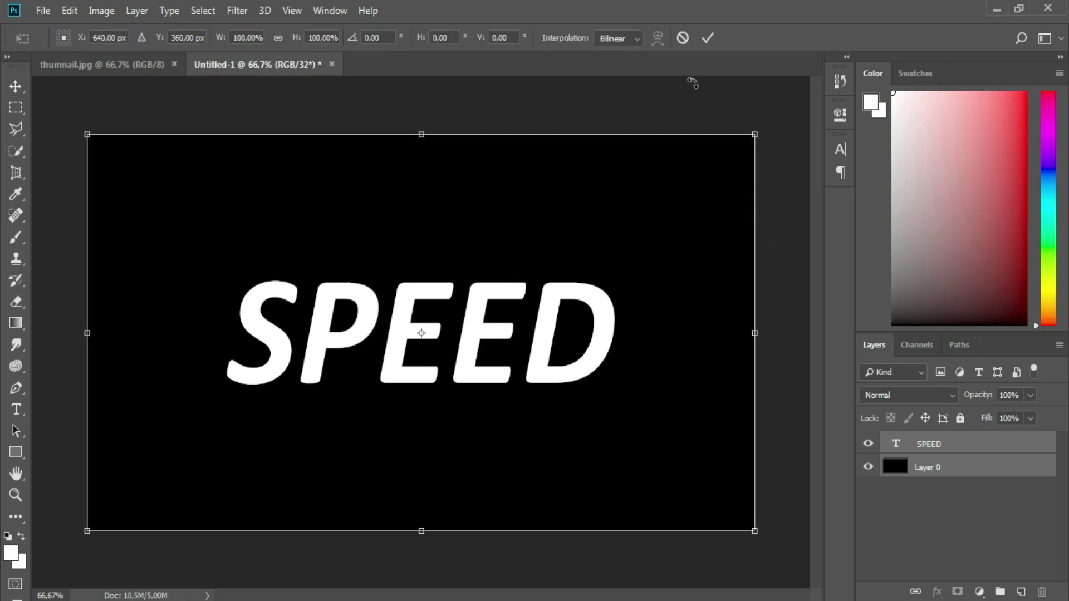
pyautogui.press('Escape')
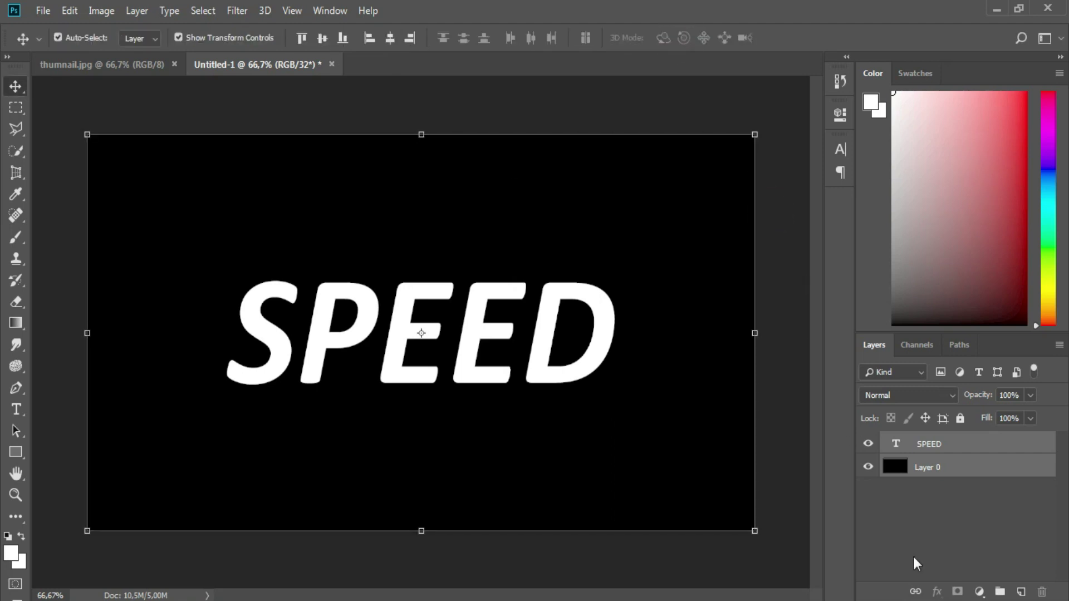
# Add an Outer Glow effect to the SPEED layer in pure red (255, 0, 0) with a size of 6 px.
pyautogui.click(927, 445)
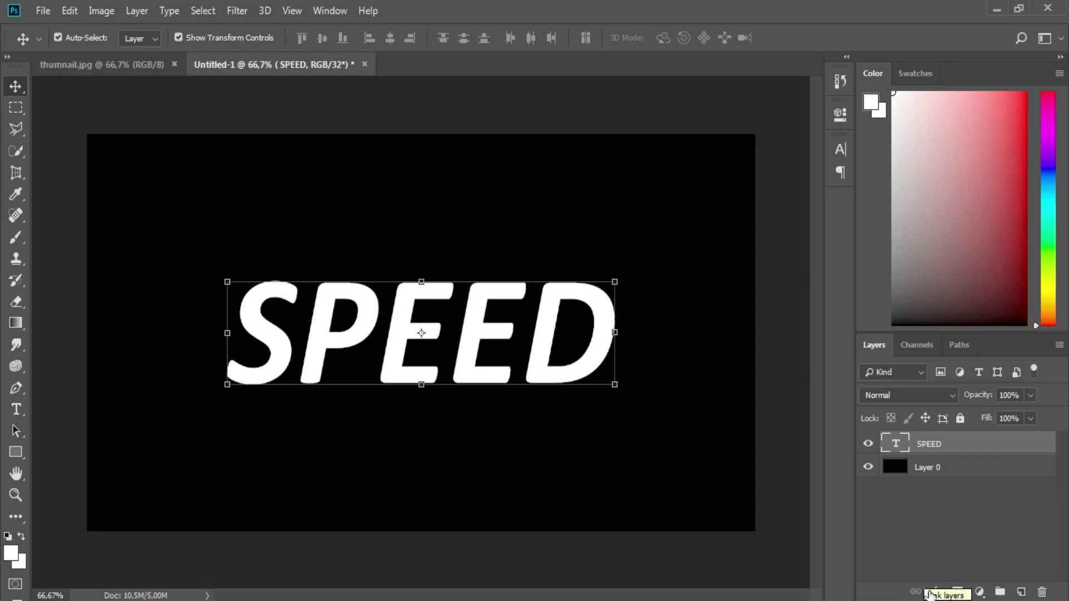
pyautogui.click(937, 593)
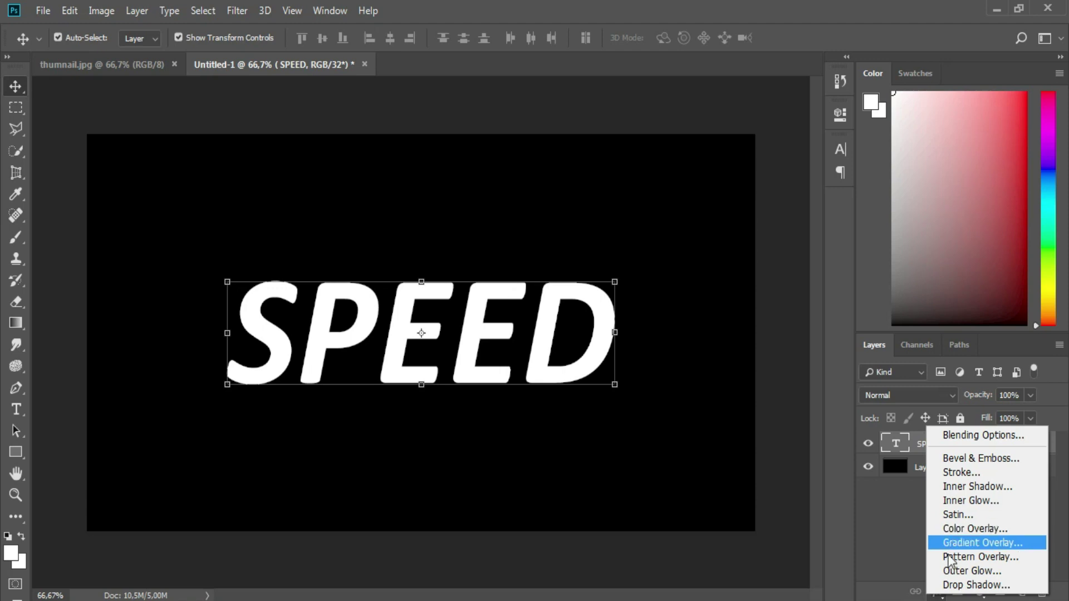
pyautogui.click(978, 573)
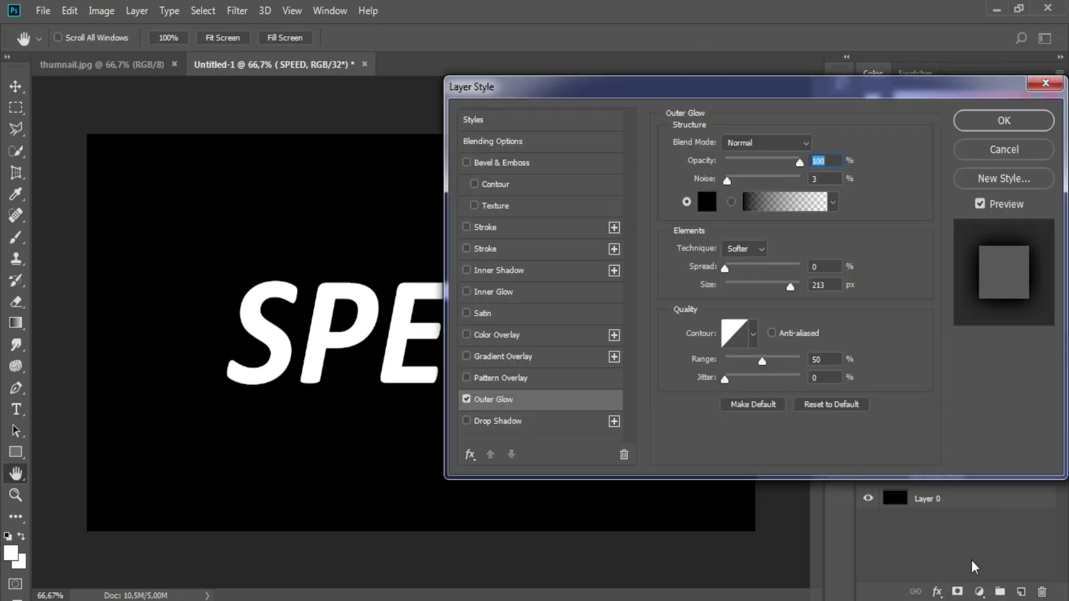
pyautogui.moveTo(604, 88); pyautogui.dragTo(672, 51)
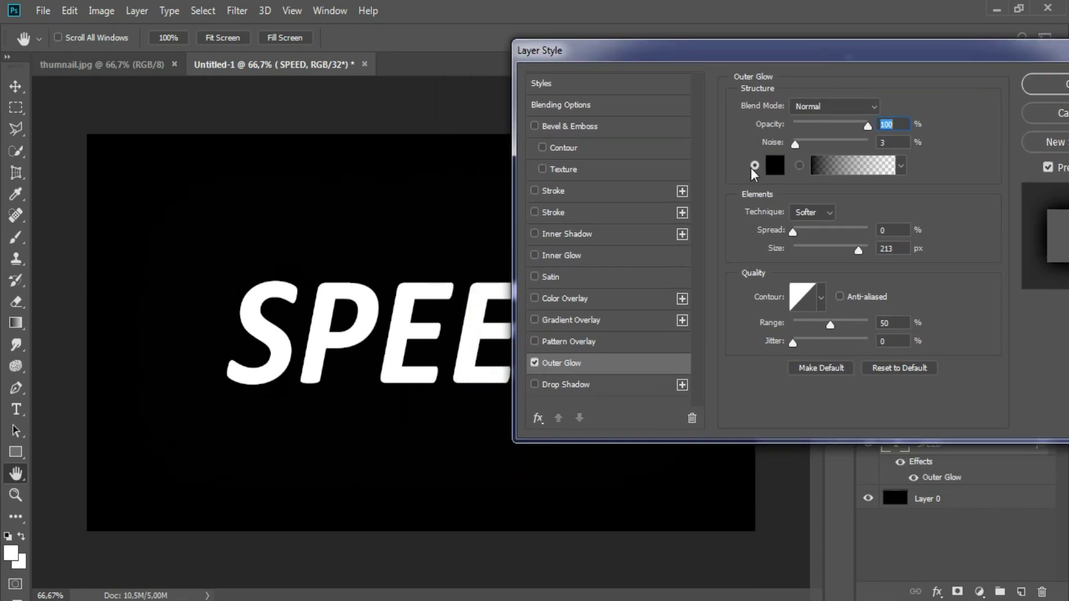
pyautogui.click(776, 164)
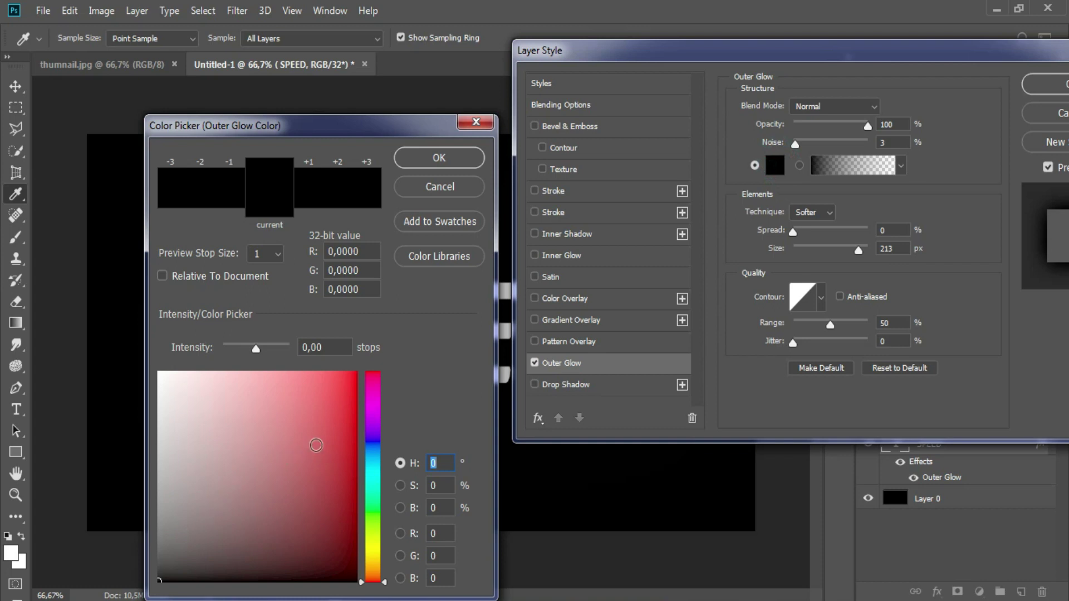
pyautogui.moveTo(339, 415); pyautogui.dragTo(363, 368)
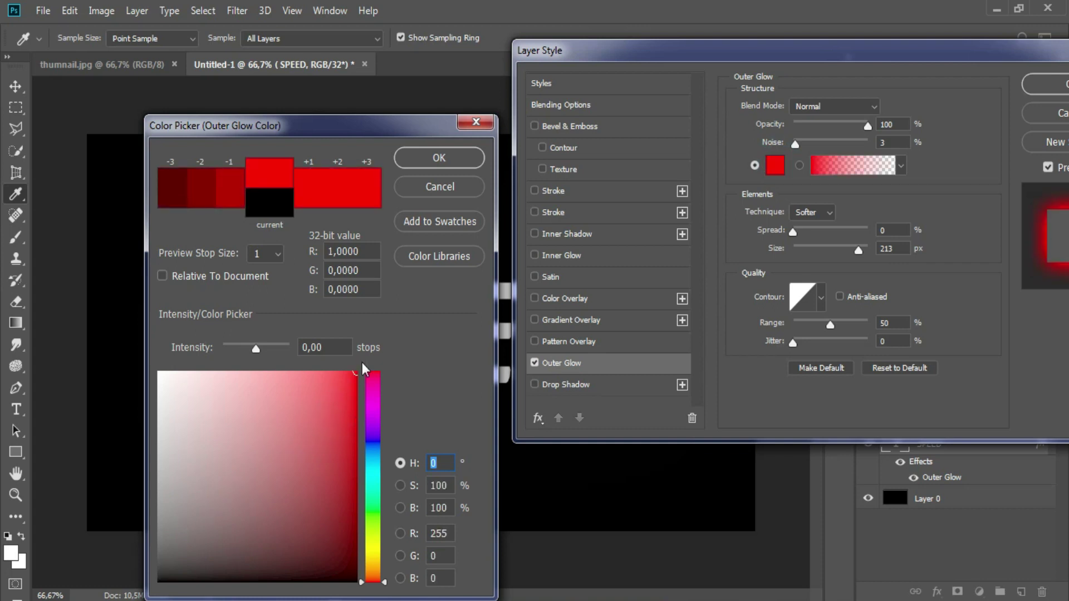
pyautogui.click(444, 160)
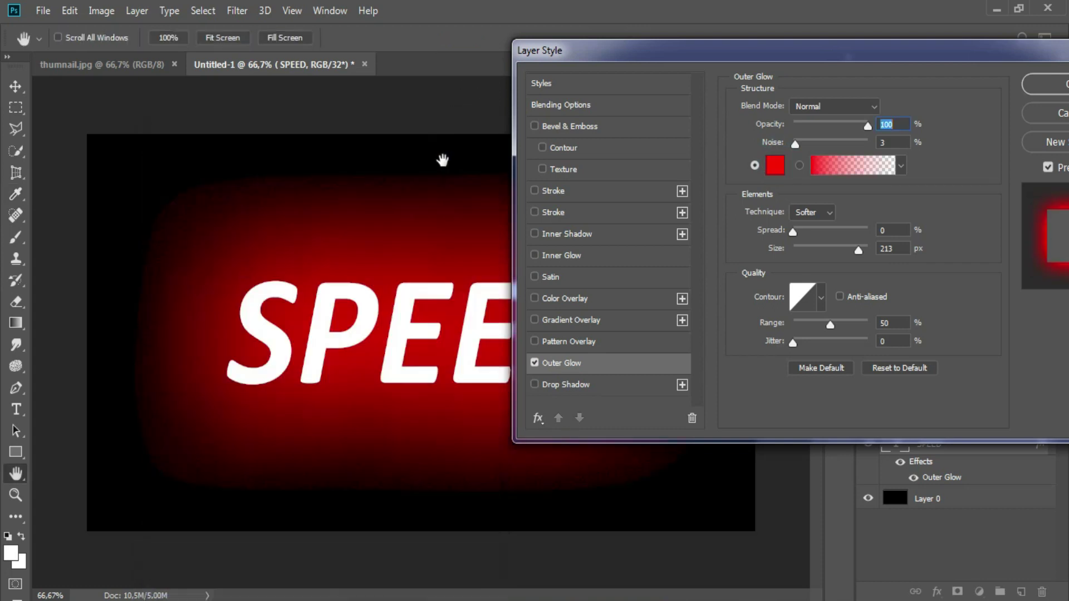
pyautogui.moveTo(864, 249); pyautogui.dragTo(797, 246)
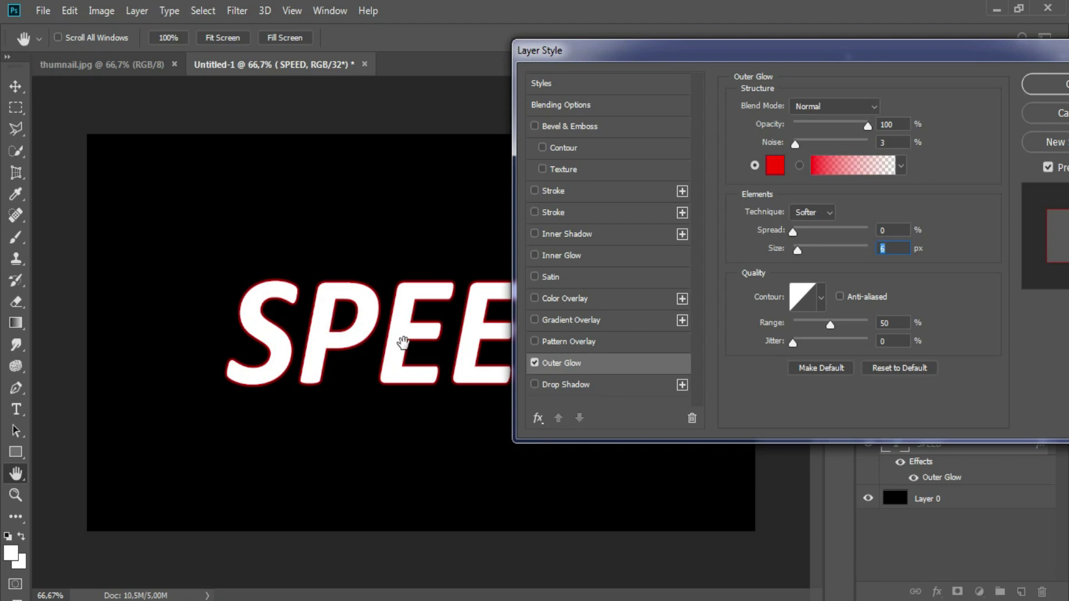
# Add a Color Overlay to the SPEED layer in dark orange with hue 21° and the Normal blend mode.
pyautogui.click(534, 298)
pyautogui.click(571, 299)
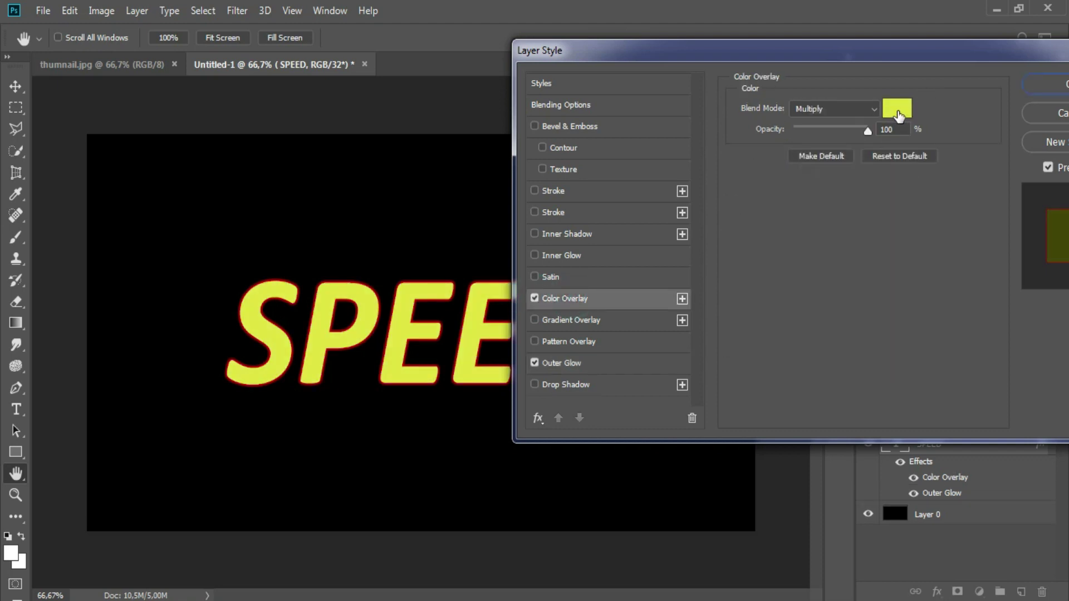
pyautogui.click(897, 110)
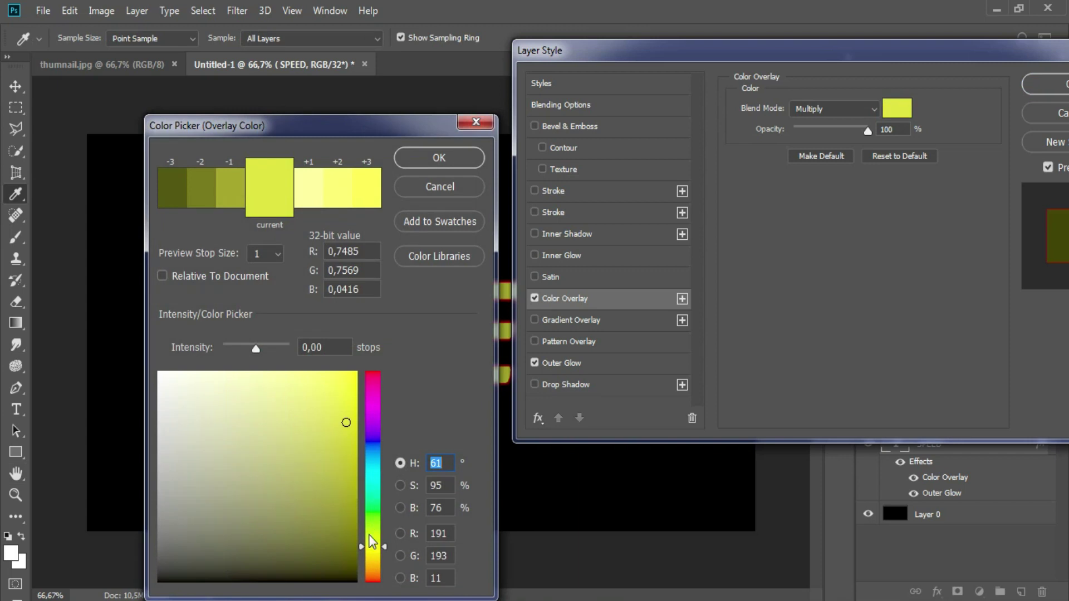
pyautogui.moveTo(372, 557); pyautogui.dragTo(372, 571)
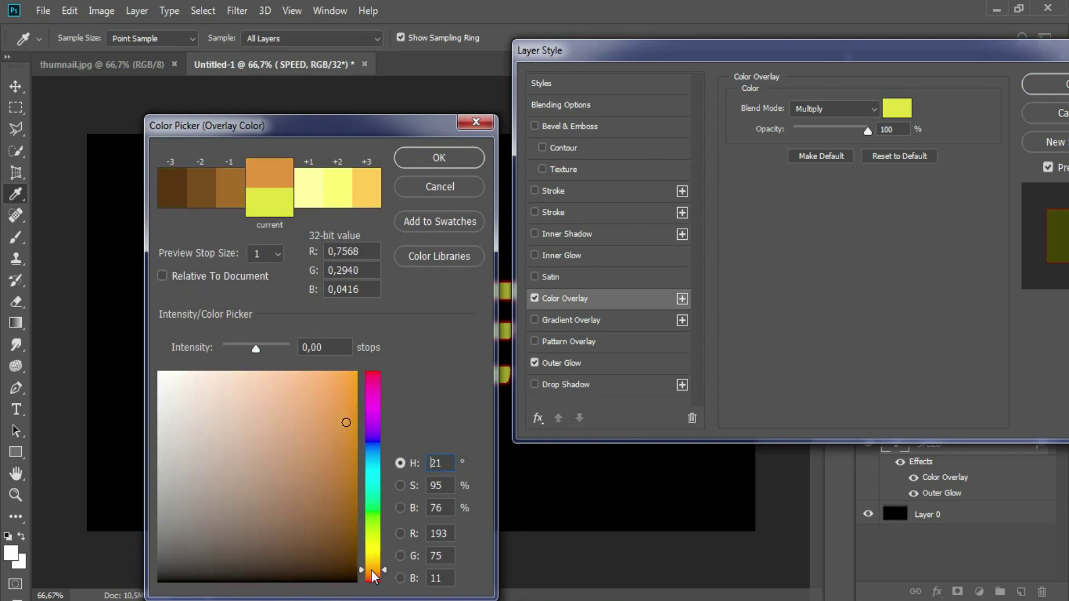
pyautogui.moveTo(348, 466); pyautogui.dragTo(356, 490)
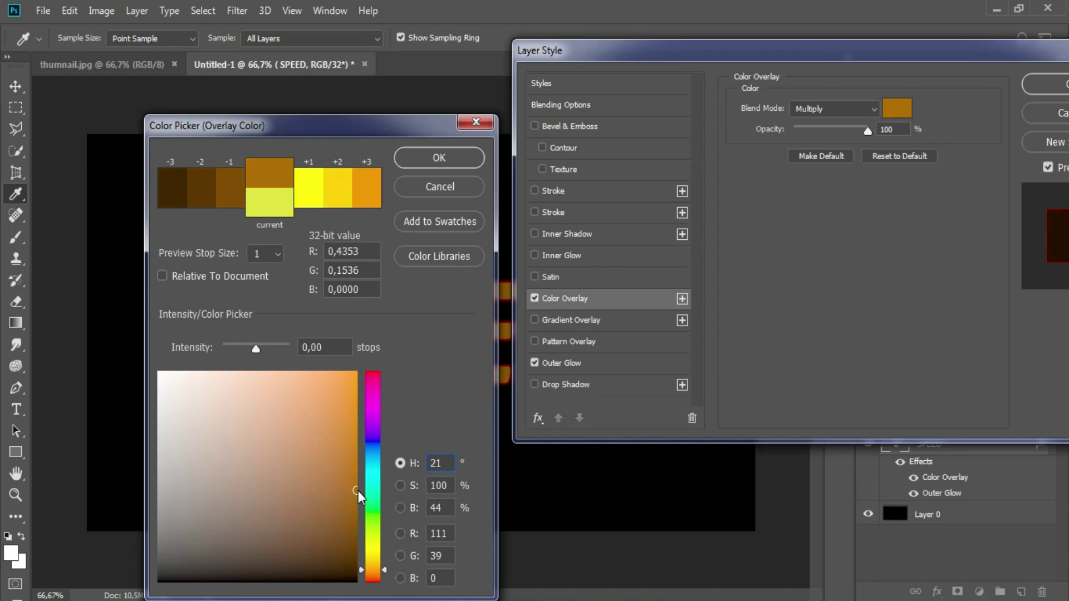
pyautogui.moveTo(367, 131); pyautogui.dragTo(228, 129)
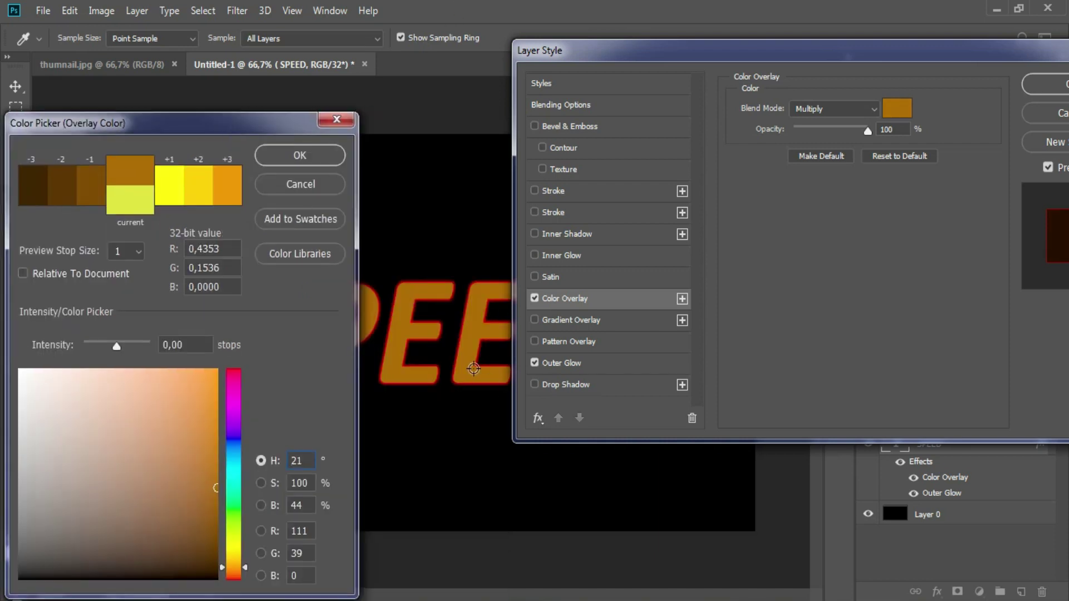
pyautogui.moveTo(216, 489); pyautogui.dragTo(218, 511)
pyautogui.click(296, 161)
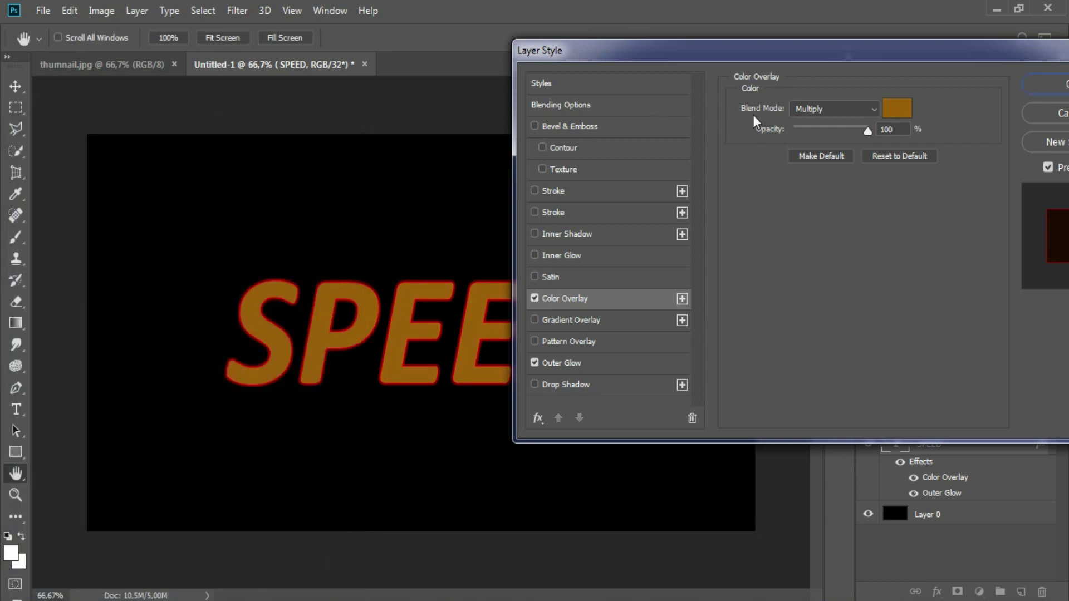
pyautogui.click(816, 109)
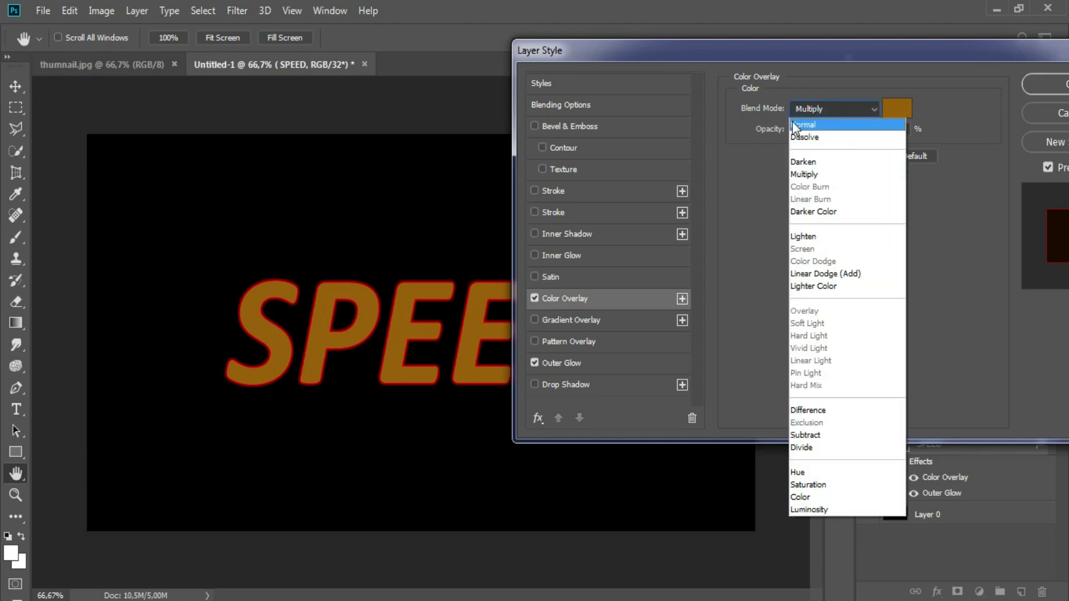
pyautogui.click(833, 125)
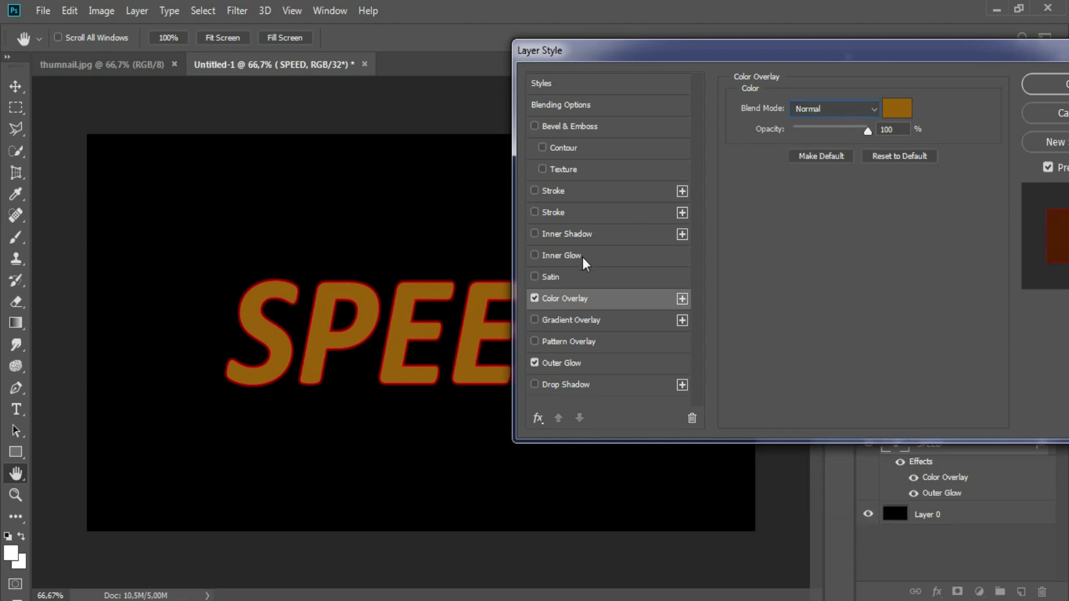
# Add a Satin effect to the SPEED layer in Multiply mode with a dark orange color (84, 22, 0).
pyautogui.click(535, 276)
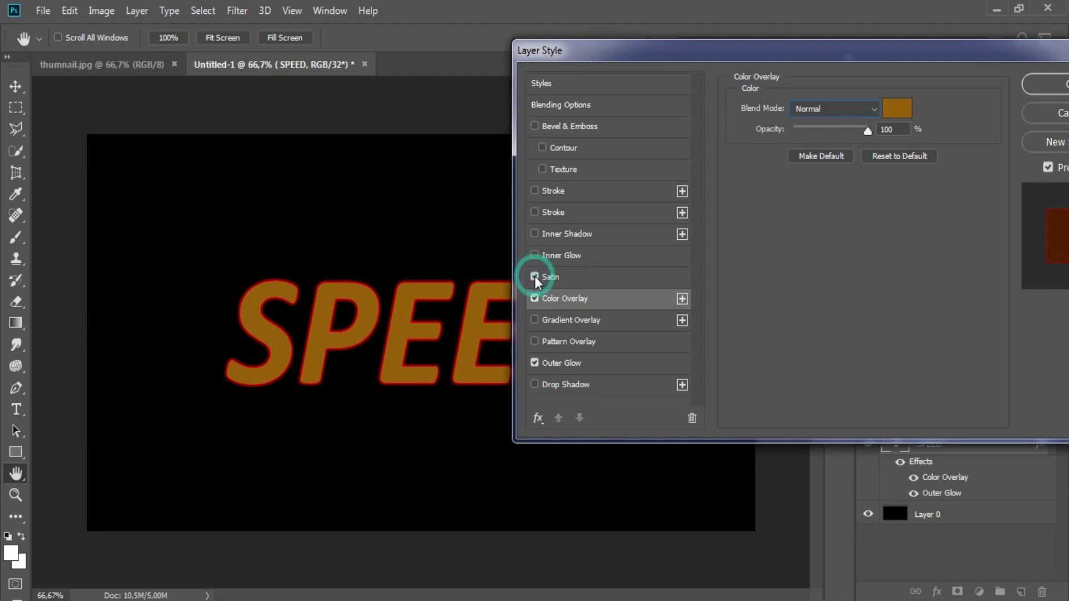
pyautogui.click(575, 276)
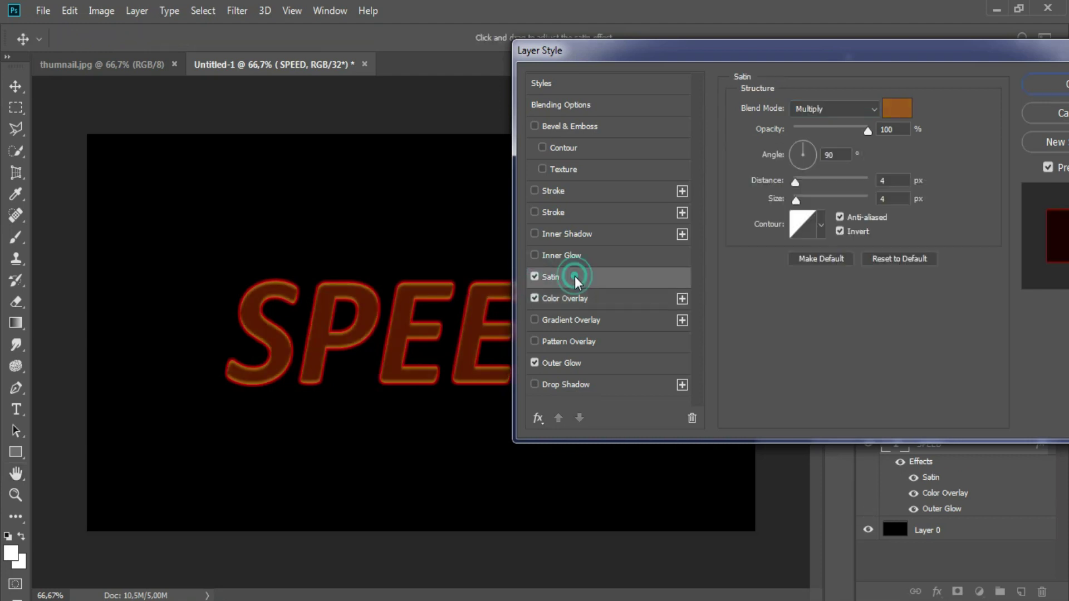
pyautogui.click(834, 106)
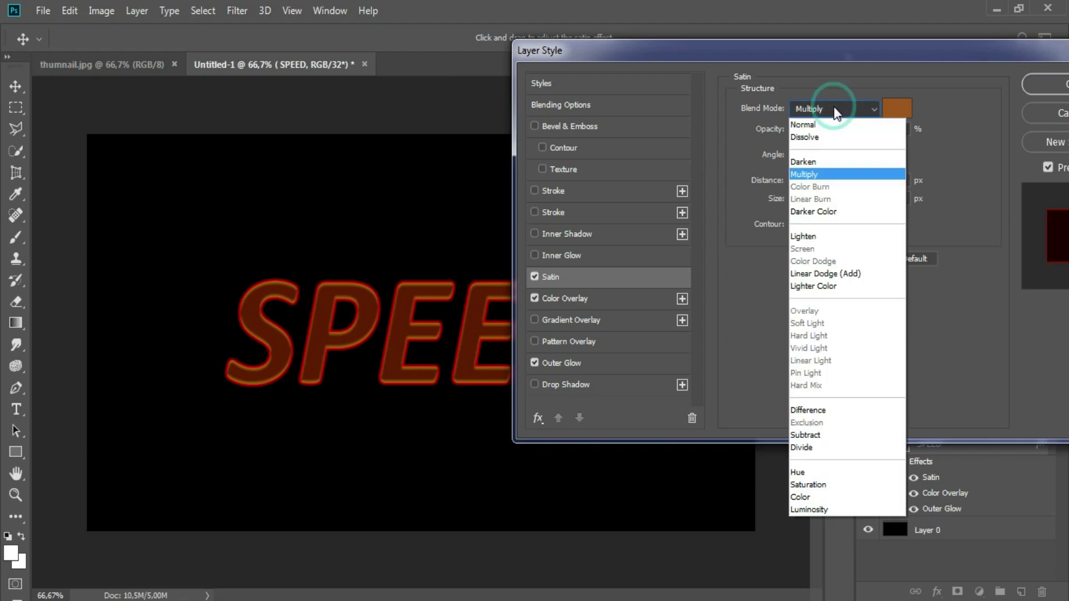
pyautogui.click(850, 173)
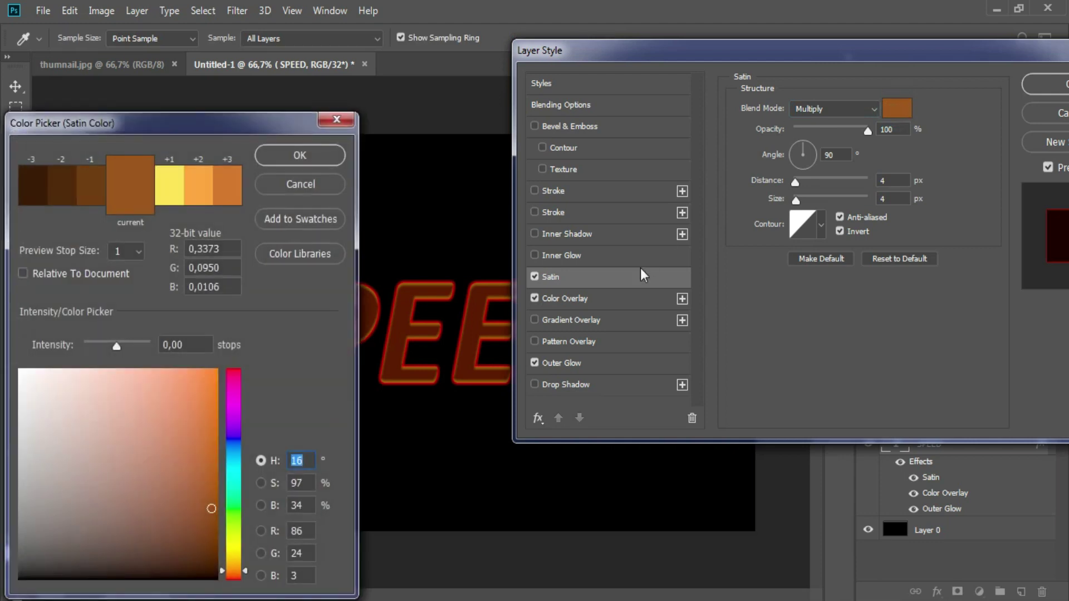
pyautogui.moveTo(212, 506); pyautogui.dragTo(217, 511)
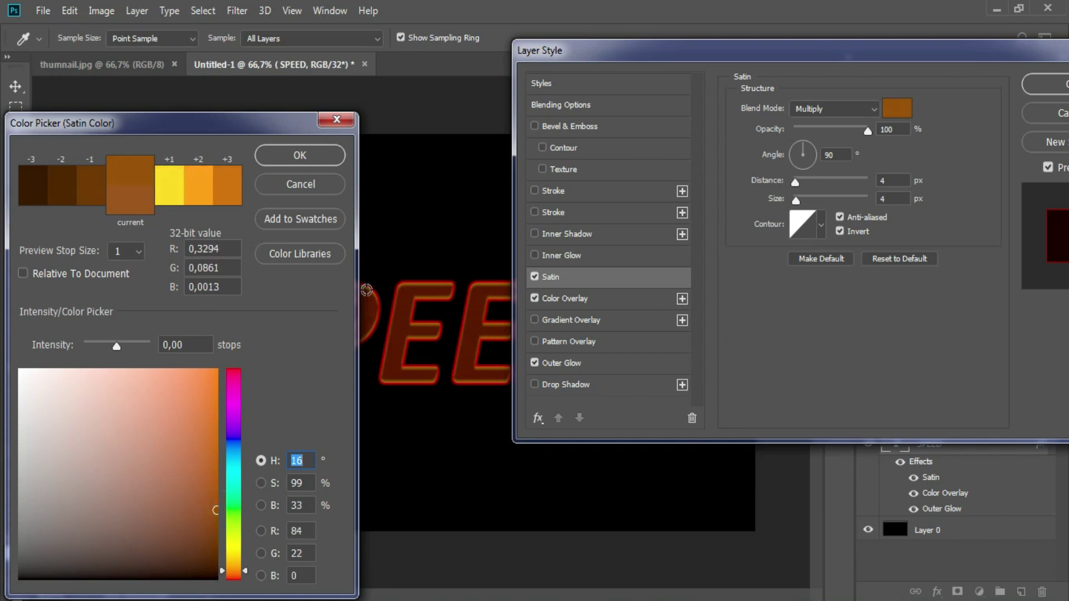
pyautogui.click(306, 157)
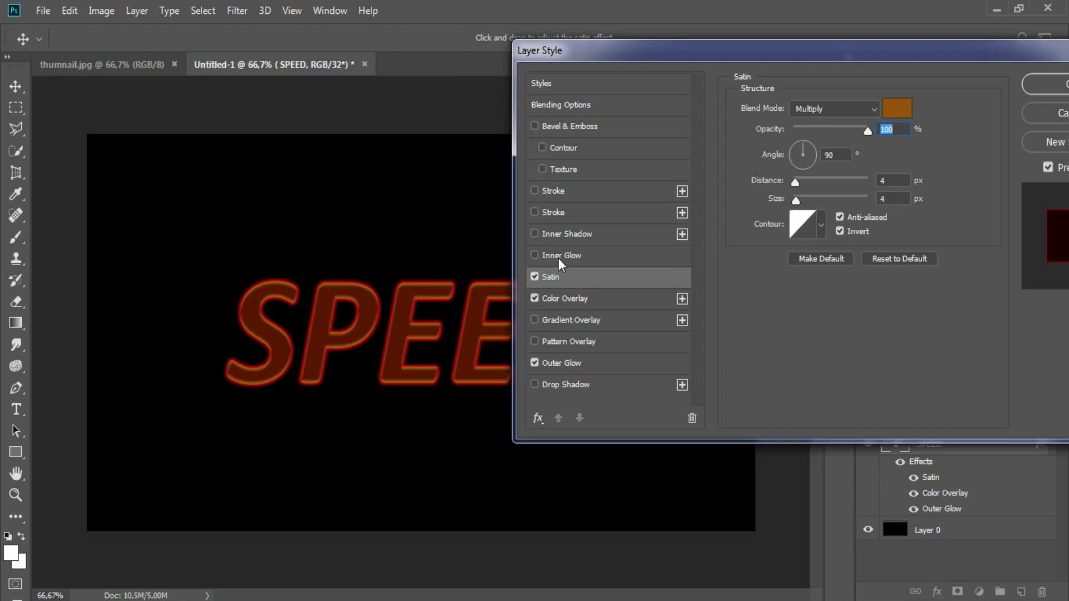
# Add an Inner Glow effect to the SPEED layer in Linear Dodge (Add) mode at 100% opacity.
pyautogui.click(535, 255)
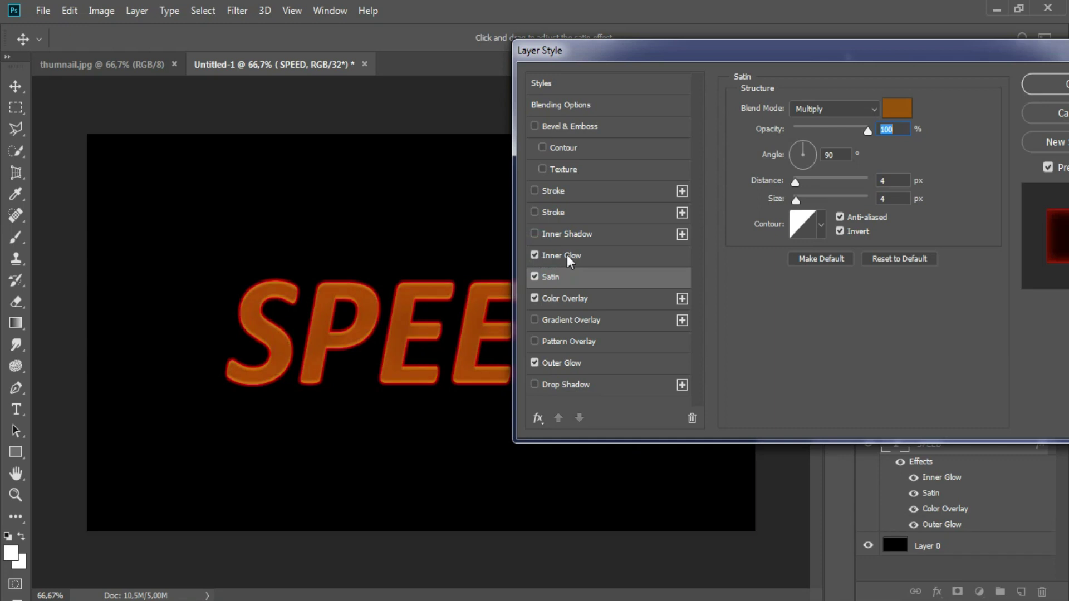
pyautogui.click(567, 255)
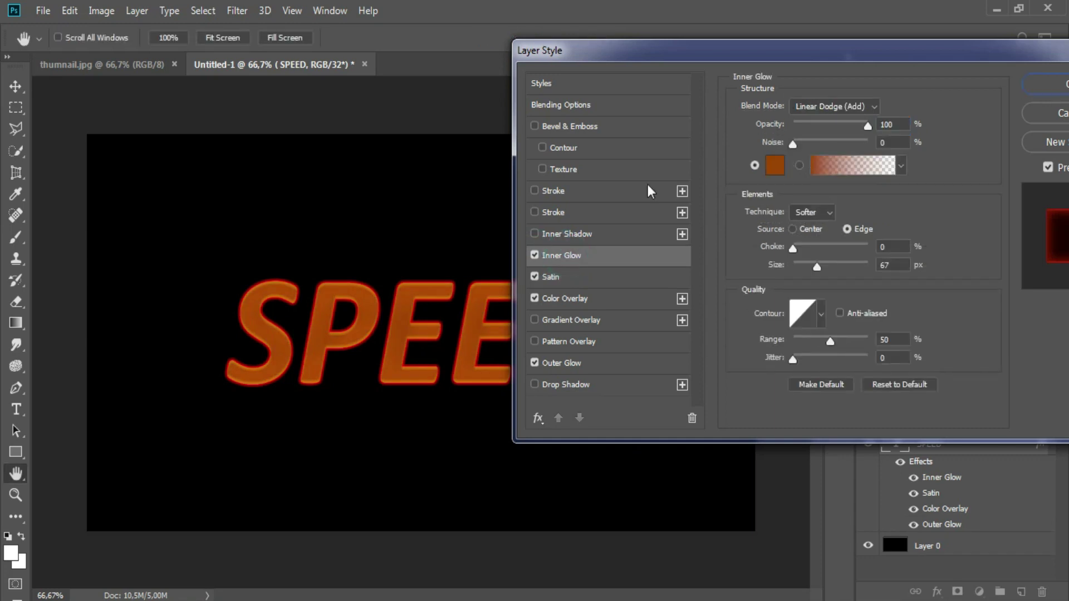
pyautogui.click(839, 105)
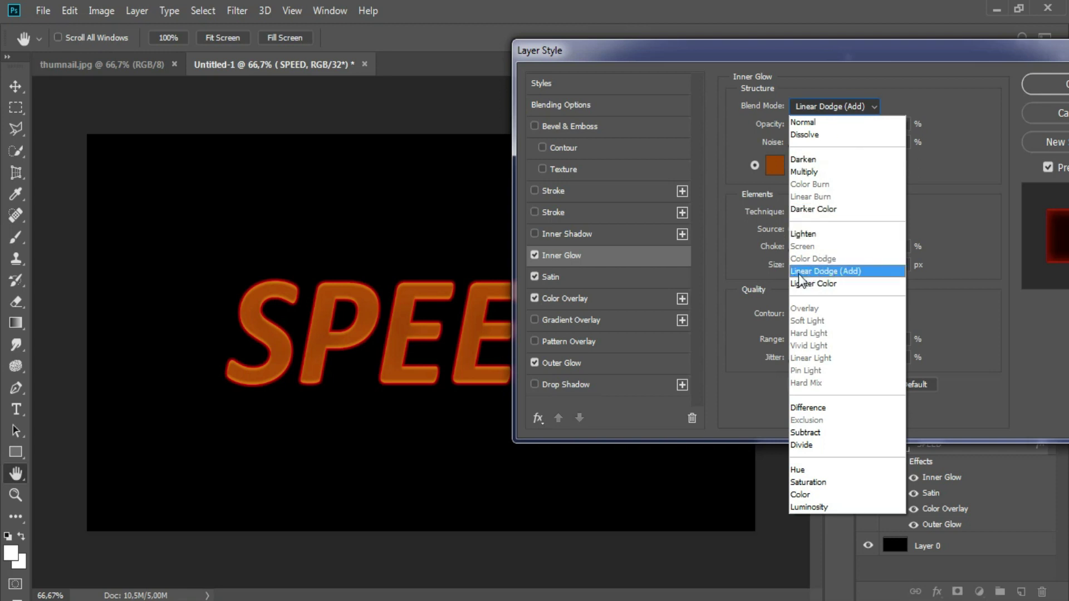
pyautogui.click(866, 279)
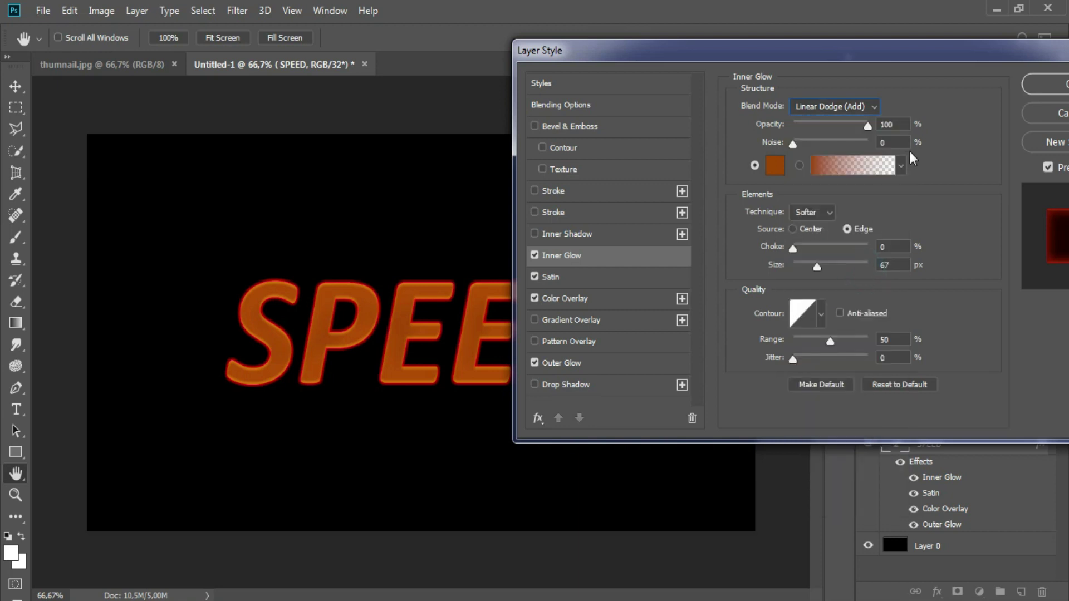
pyautogui.moveTo(868, 126)
pyautogui.mouseDown()
pyautogui.moveTo(839, 126)
pyautogui.moveTo(883, 129)
pyautogui.mouseUp()
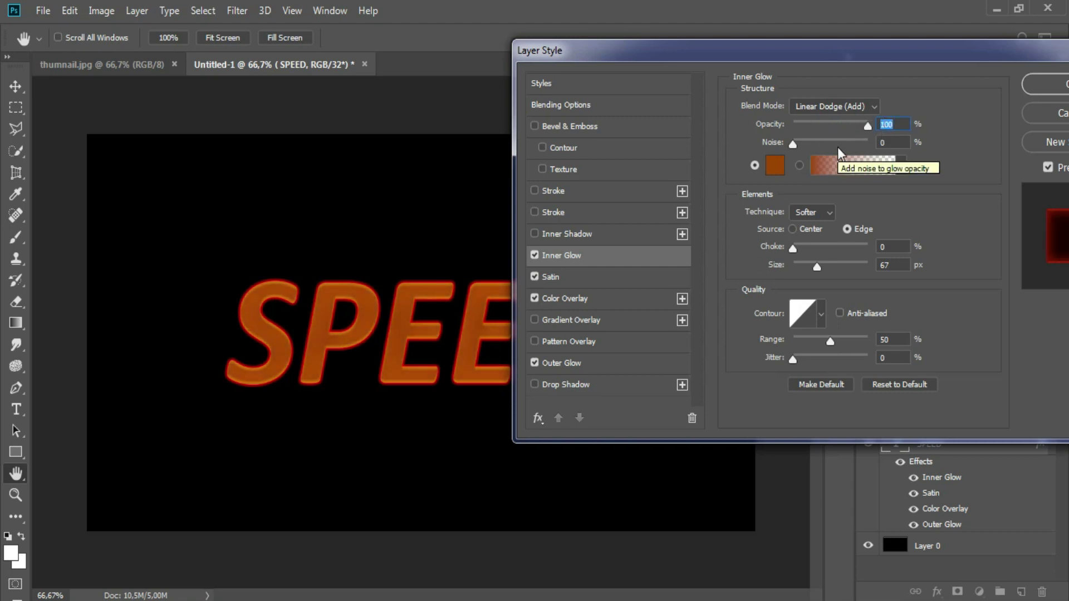
pyautogui.click(566, 266)
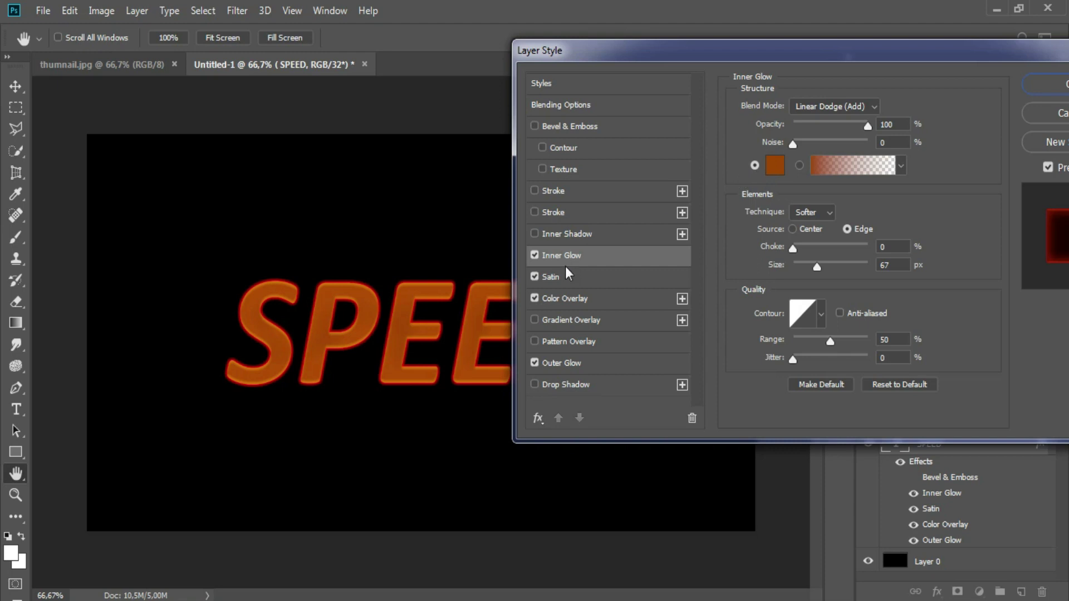
# Add Bevel & Emboss to the SPEED layer as a smooth Inner Bevel with a depth of 84%.
pyautogui.click(533, 126)
pyautogui.click(570, 126)
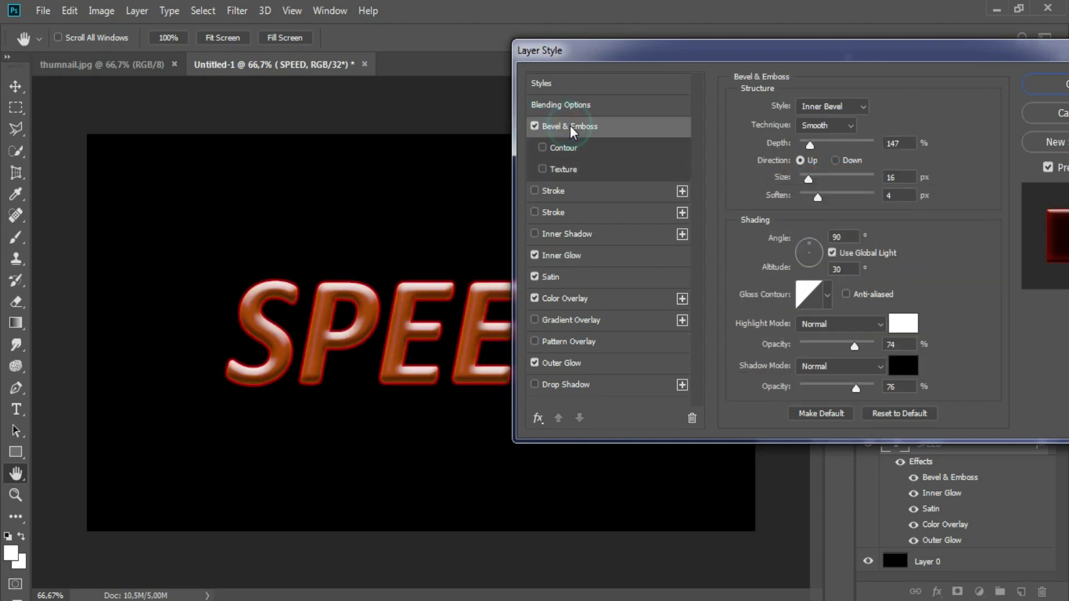
pyautogui.moveTo(727, 49); pyautogui.dragTo(742, 42)
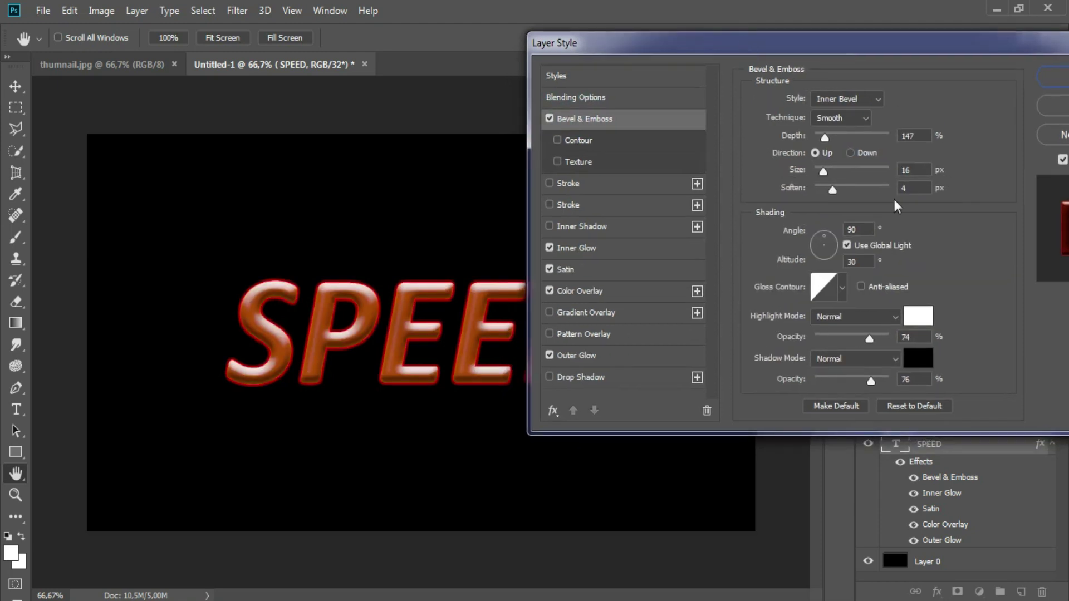
pyautogui.click(837, 98)
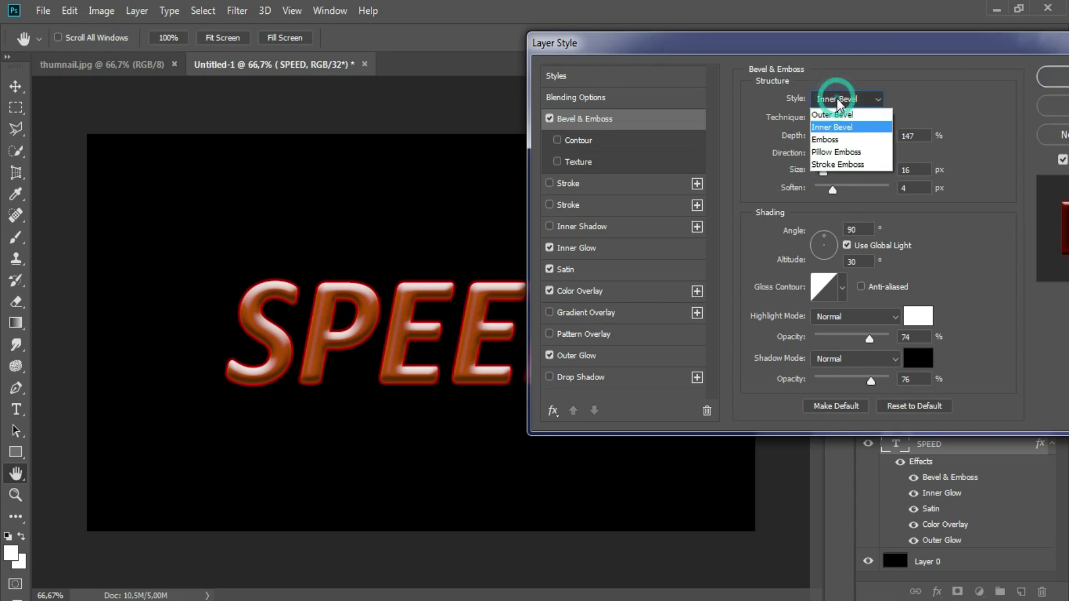
pyautogui.click(845, 126)
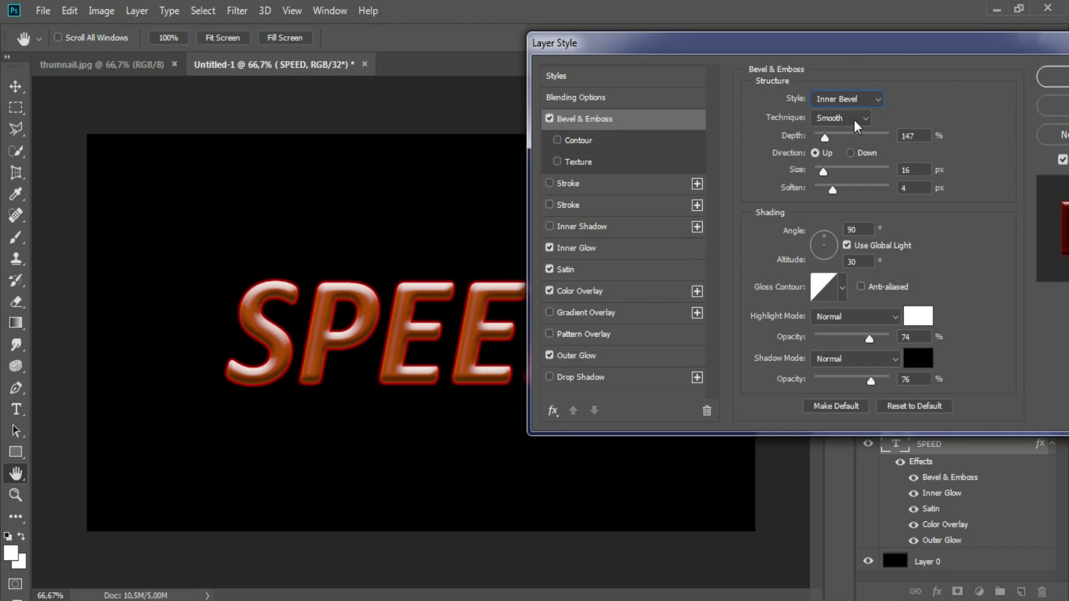
pyautogui.click(854, 119)
pyautogui.click(834, 133)
pyautogui.moveTo(824, 137); pyautogui.dragTo(821, 134)
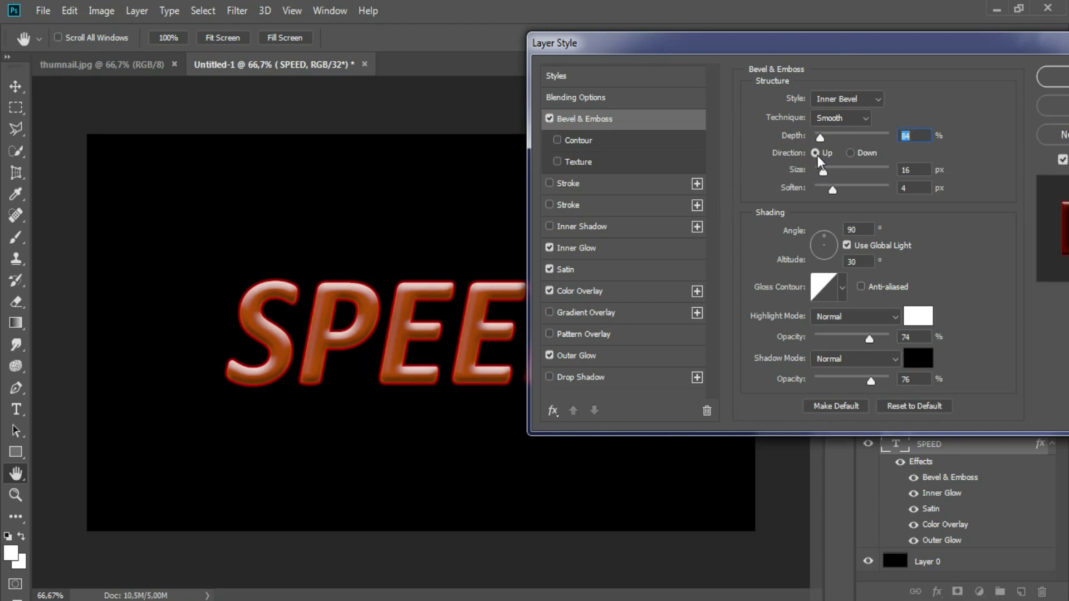
# Compare the bevel's Down direction with Up, and use Up with a size of 16 px and 4 px soften.
pyautogui.click(851, 153)
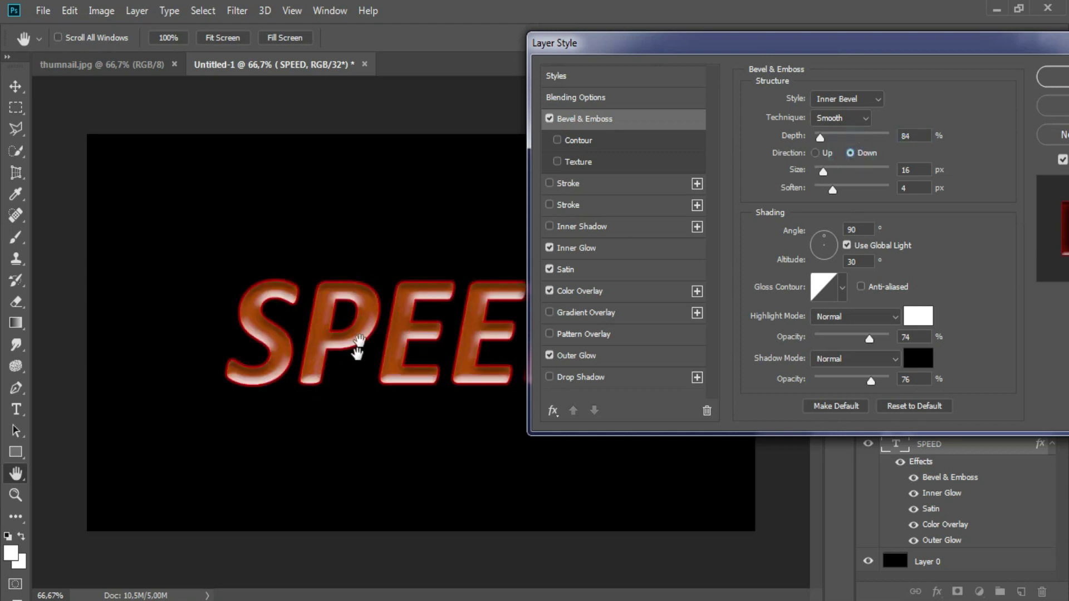
pyautogui.click(816, 154)
pyautogui.moveTo(825, 171); pyautogui.dragTo(837, 188)
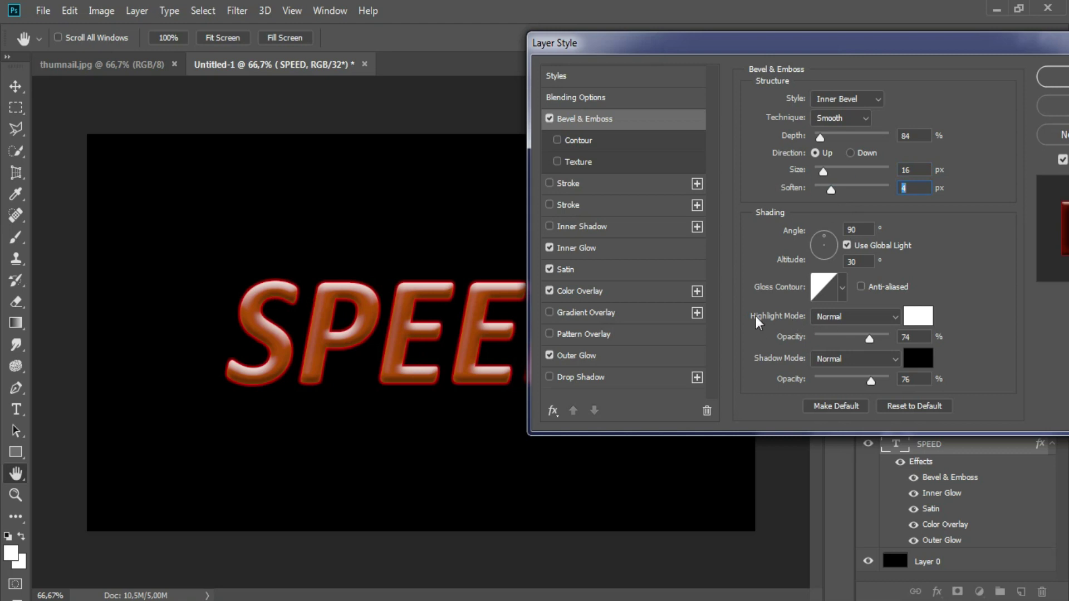
# Set the bevel's highlight opacity to 76% with Normal highlight mode and apply the layer style.
pyautogui.click(892, 316)
pyautogui.click(860, 7)
pyautogui.click(869, 340)
pyautogui.moveTo(902, 43); pyautogui.dragTo(797, 45)
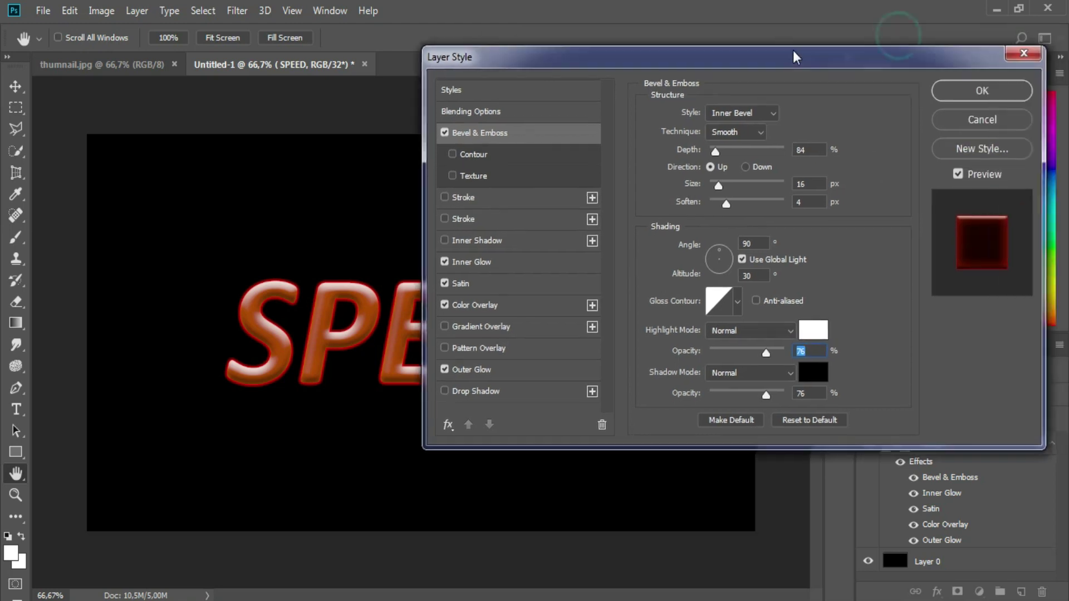
pyautogui.click(981, 88)
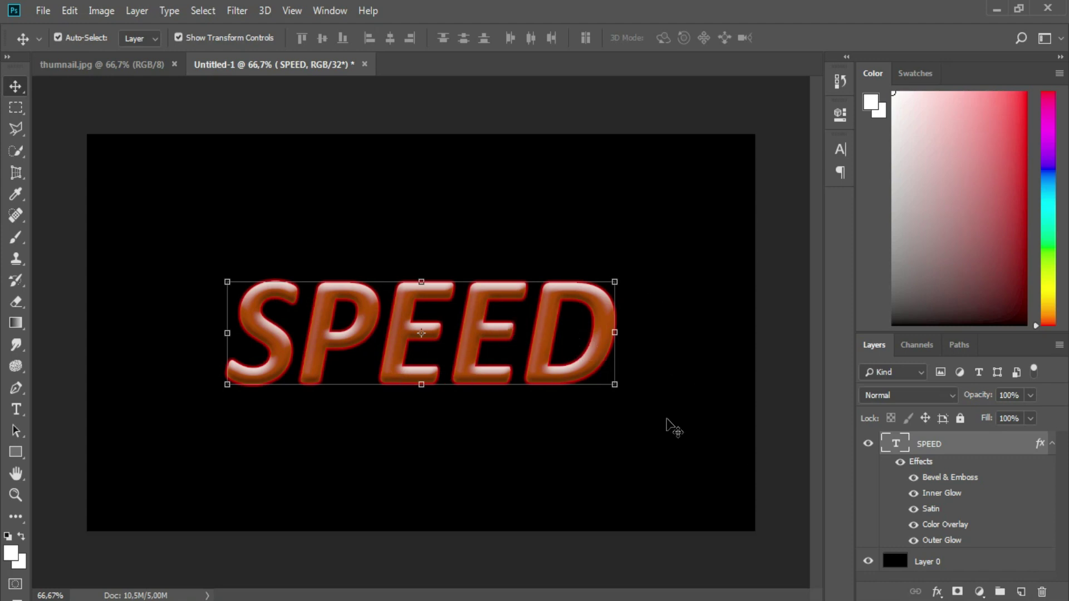
# Rasterize the layer style of the SPEED text layer.
pyautogui.rightClick(925, 444)
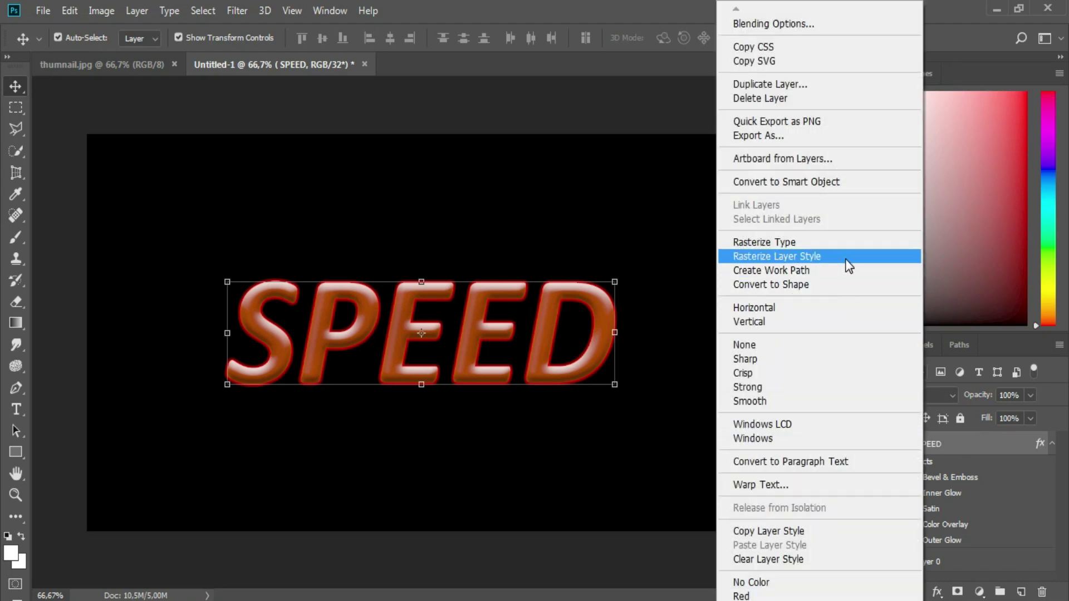
pyautogui.click(790, 257)
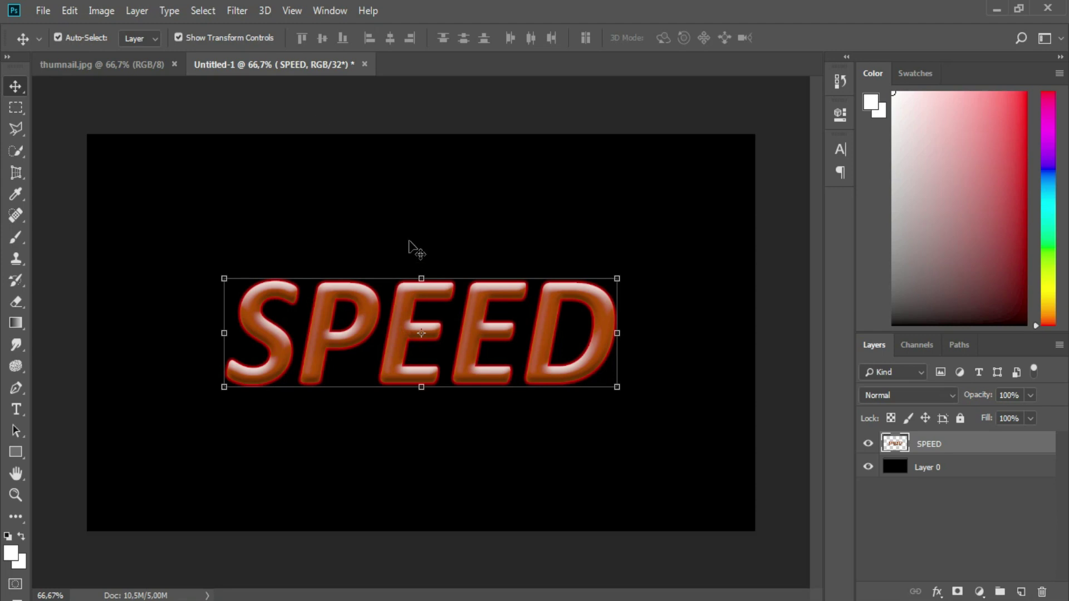
# Apply the ZigZag distortion filter to the SPEED layer with amount 6, 4 ridges and Pond Ripples style.
pyautogui.click(239, 11)
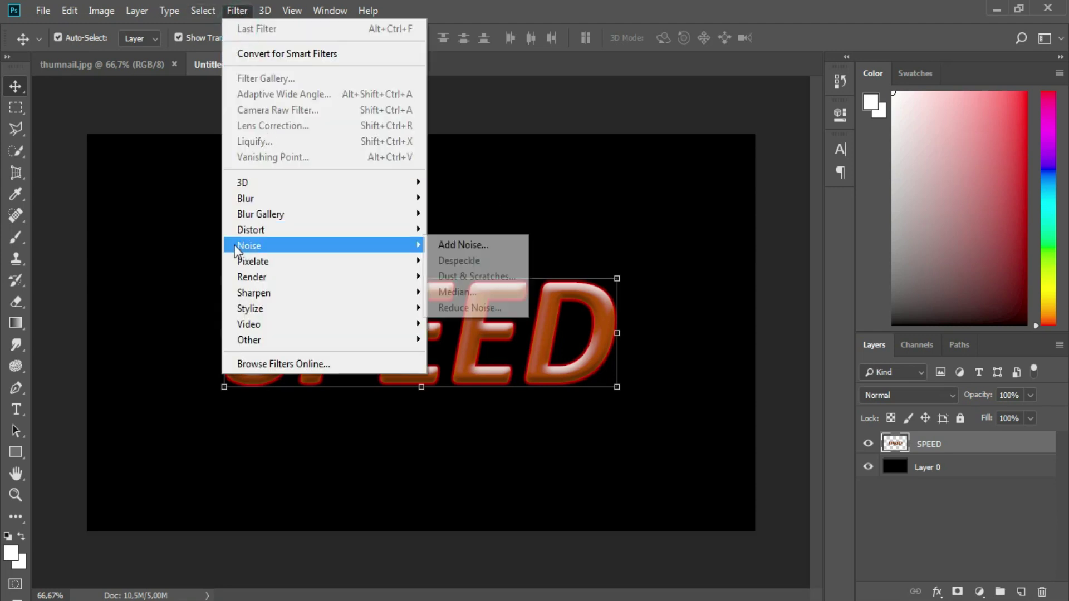
pyautogui.moveTo(278, 237)
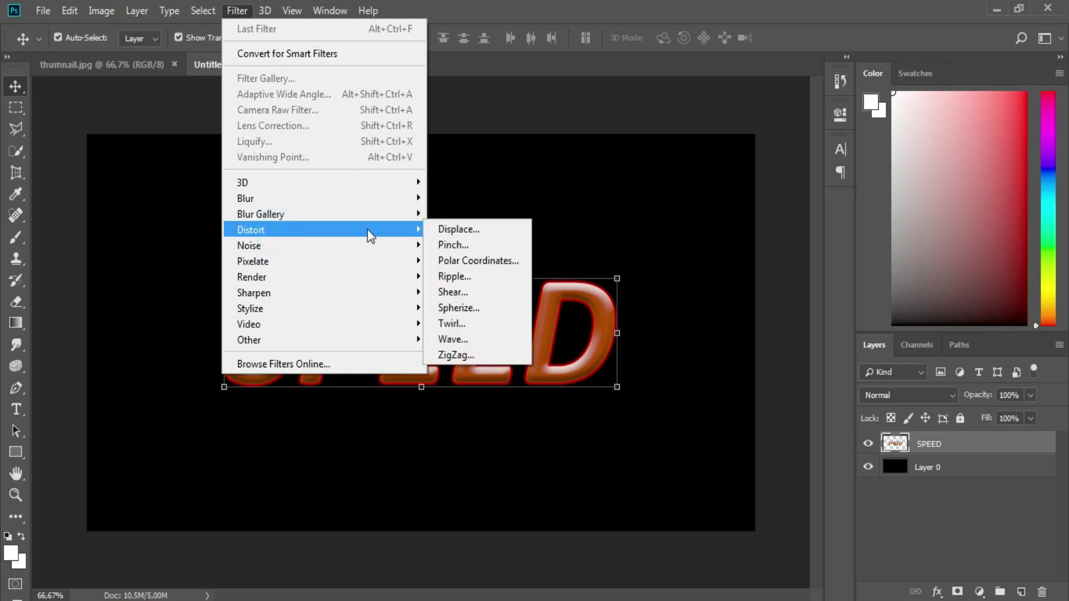
pyautogui.click(486, 355)
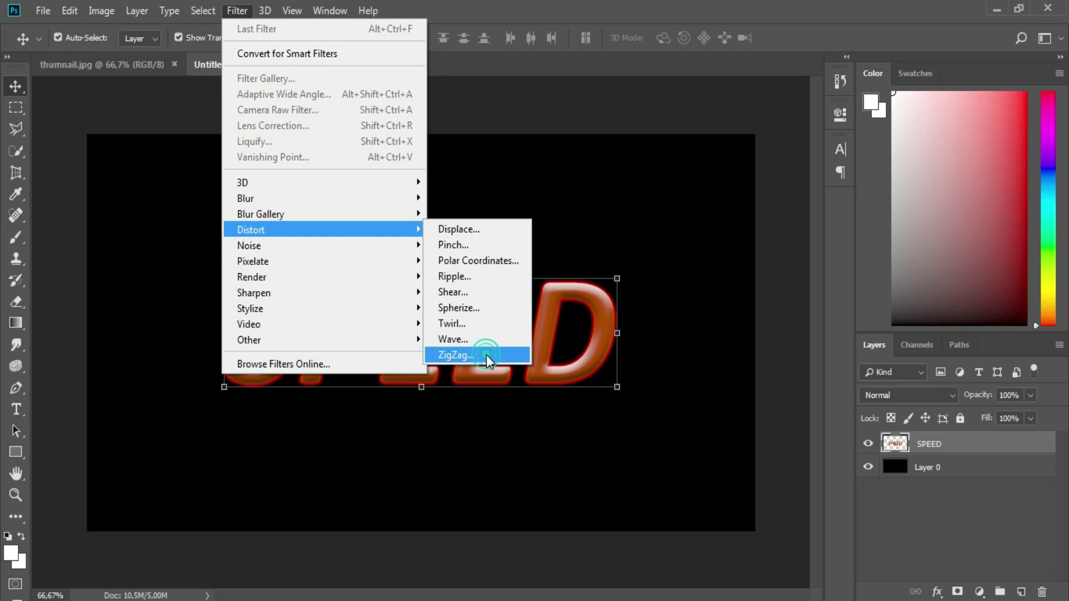
pyautogui.moveTo(693, 43); pyautogui.dragTo(676, 64)
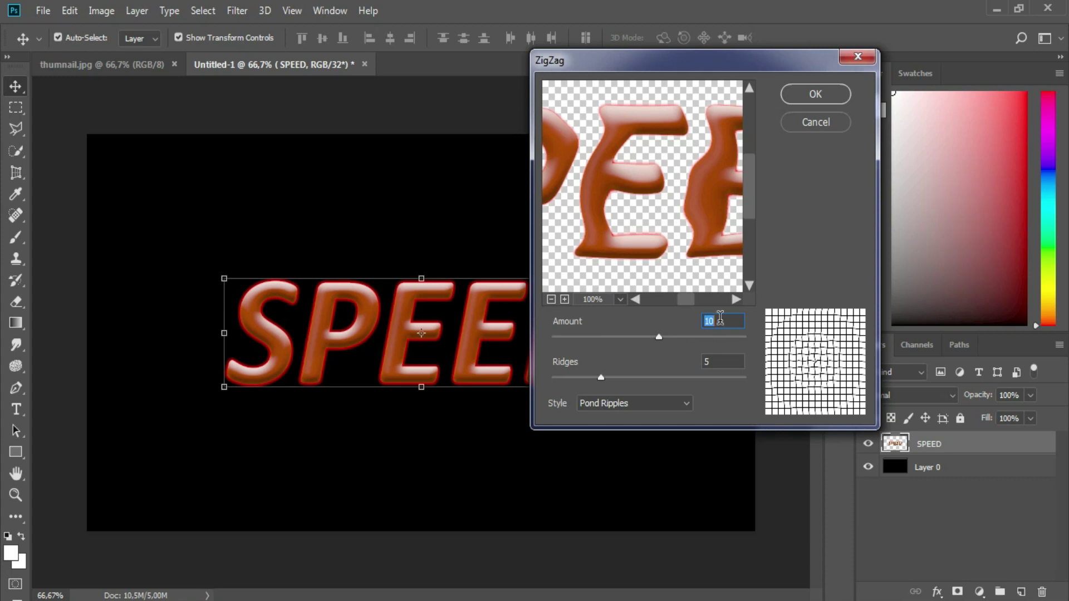
pyautogui.write('6')
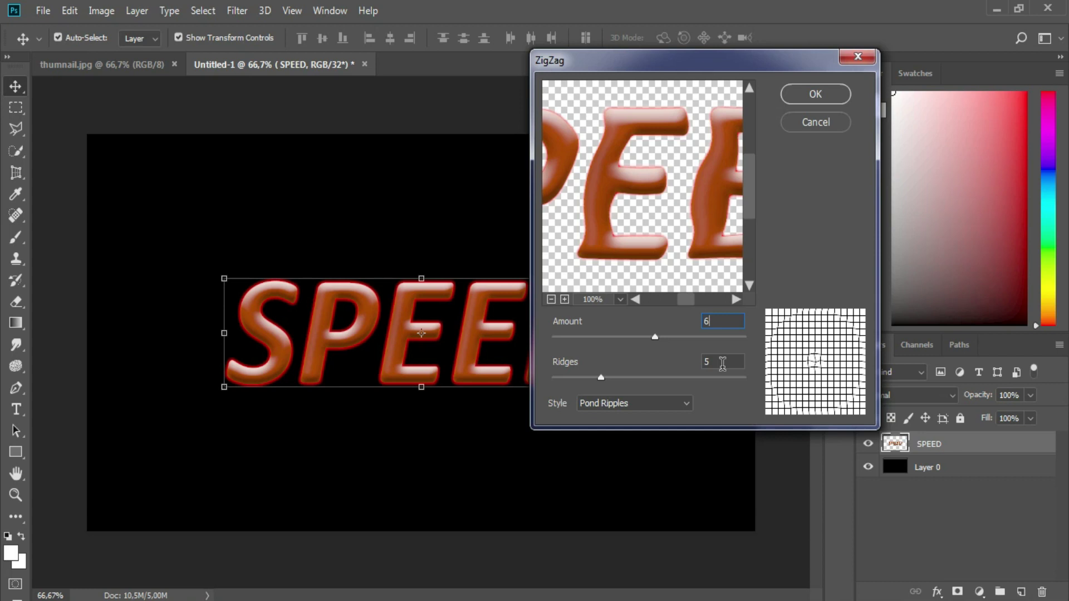
pyautogui.doubleClick(720, 361)
pyautogui.write('3')
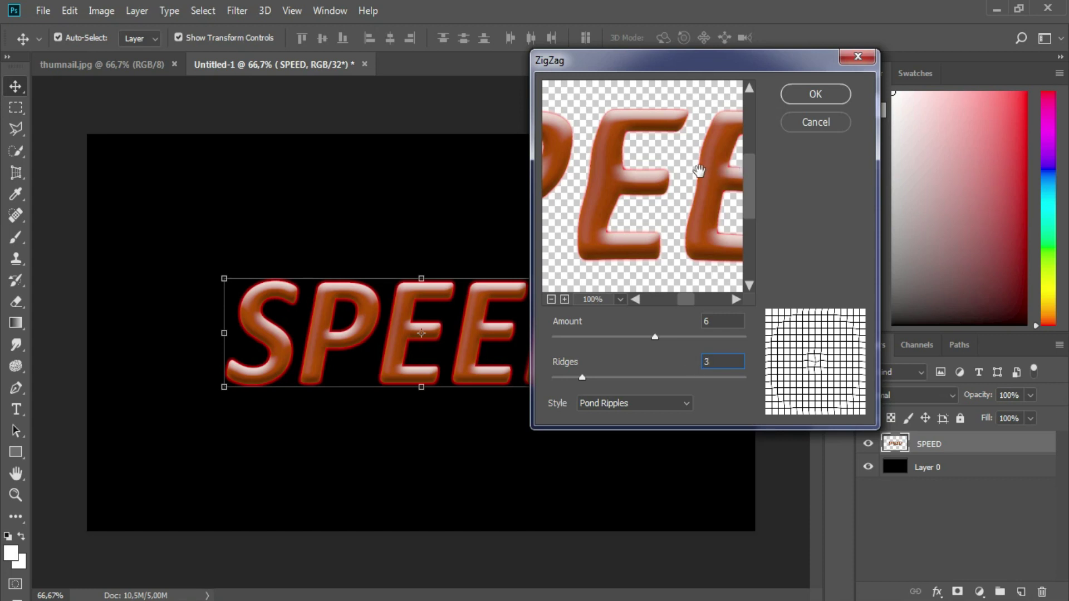
pyautogui.press('BackSpace')
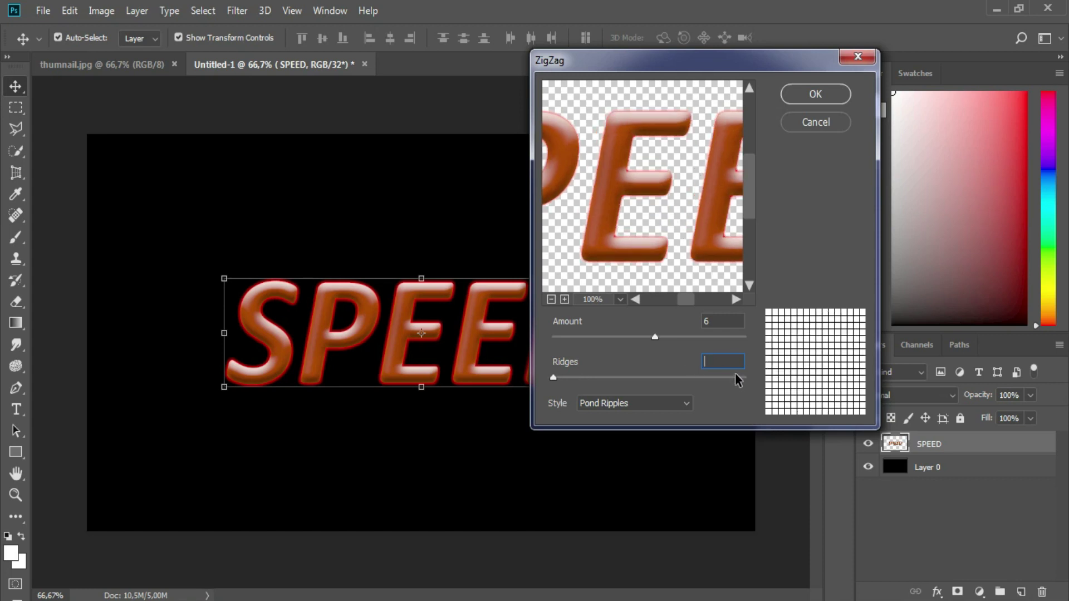
pyautogui.write('4')
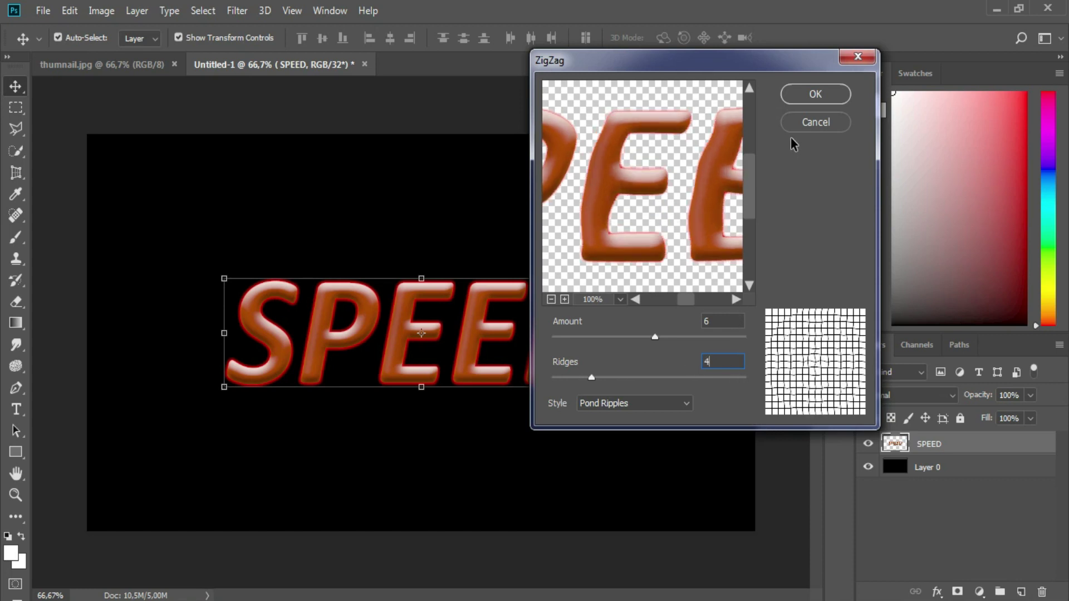
pyautogui.click(800, 101)
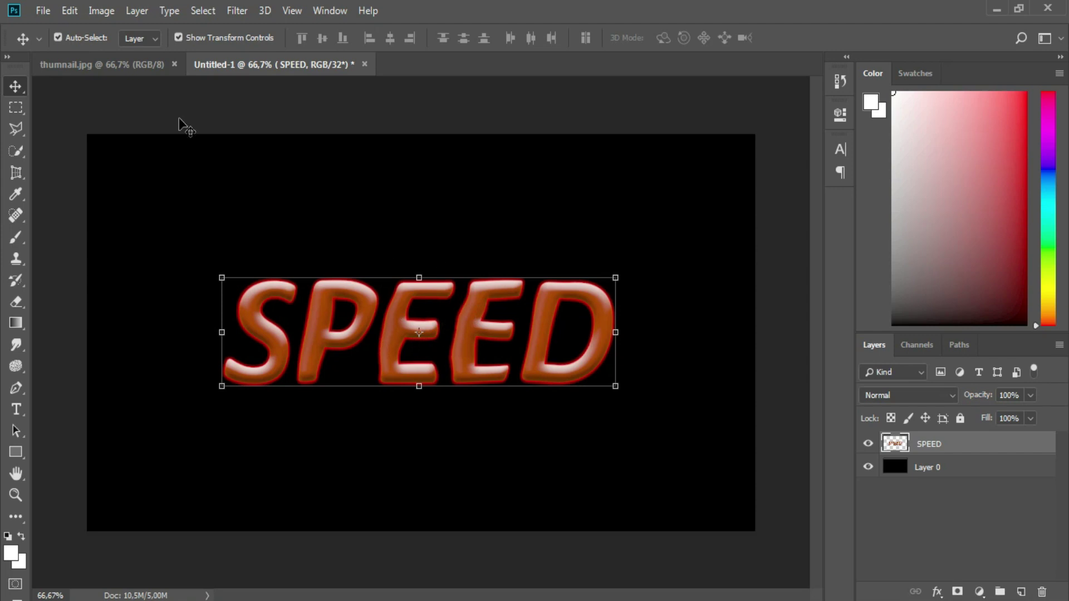
# Place the api fire image as an embedded layer at its default size and rasterize that layer.
pyautogui.click(42, 10)
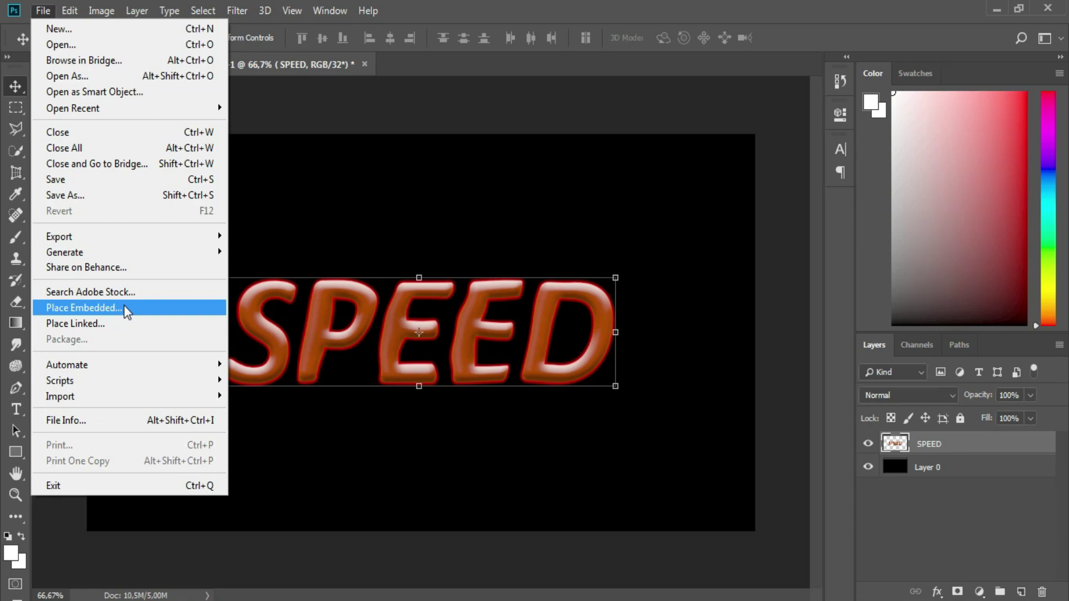
pyautogui.click(156, 308)
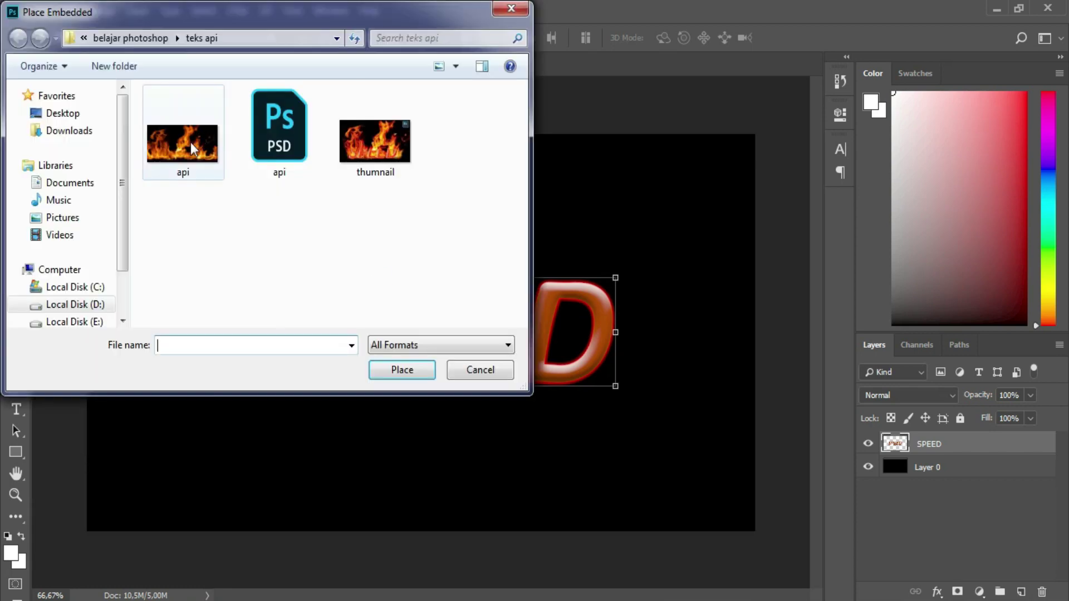
pyautogui.click(191, 142)
pyautogui.click(400, 372)
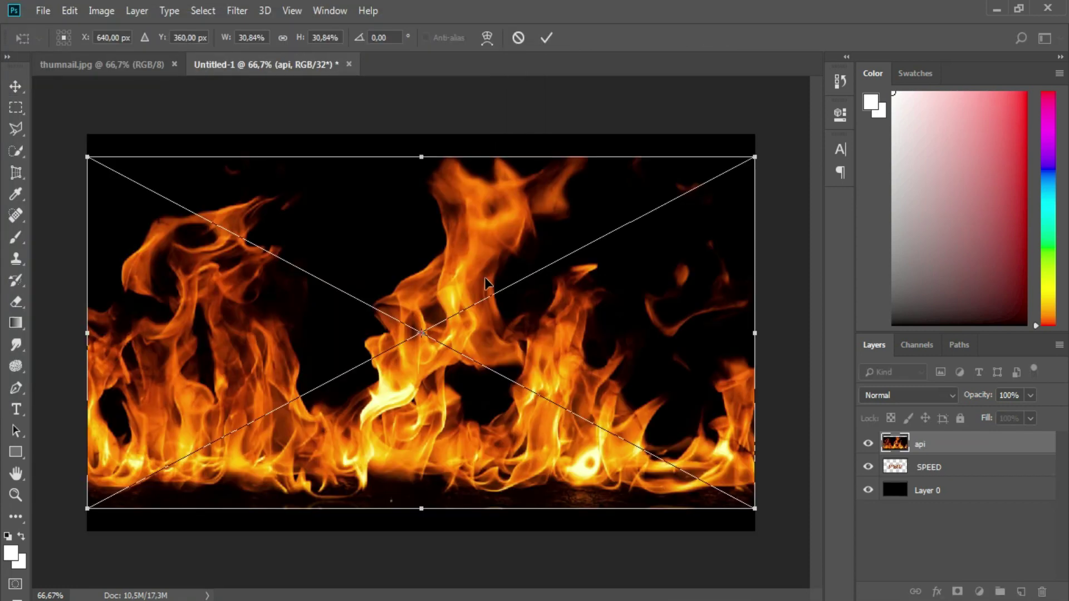
pyautogui.click(548, 38)
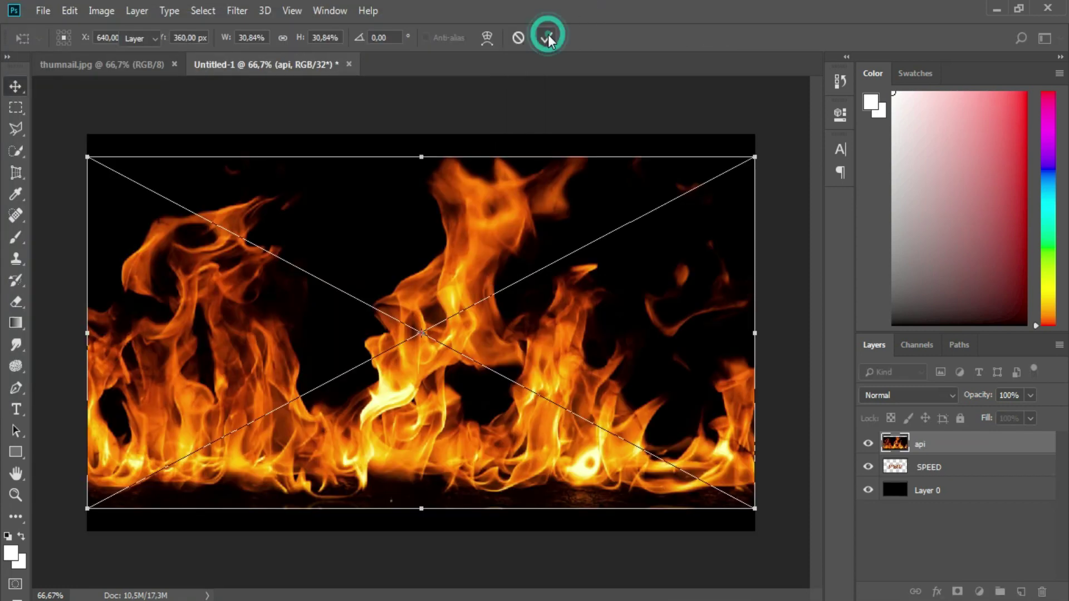
pyautogui.rightClick(939, 440)
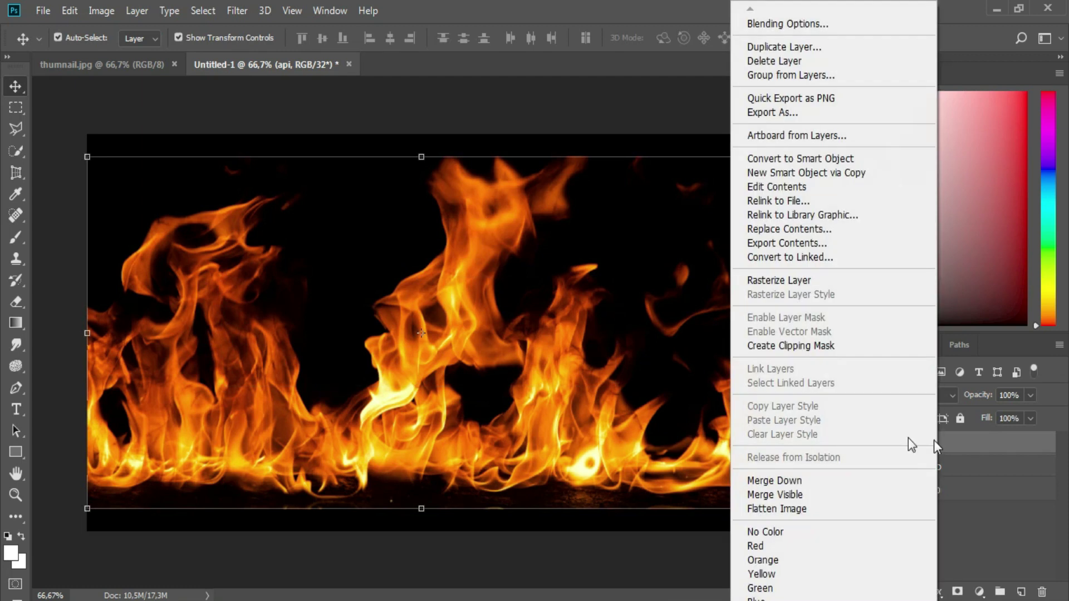
pyautogui.click(843, 281)
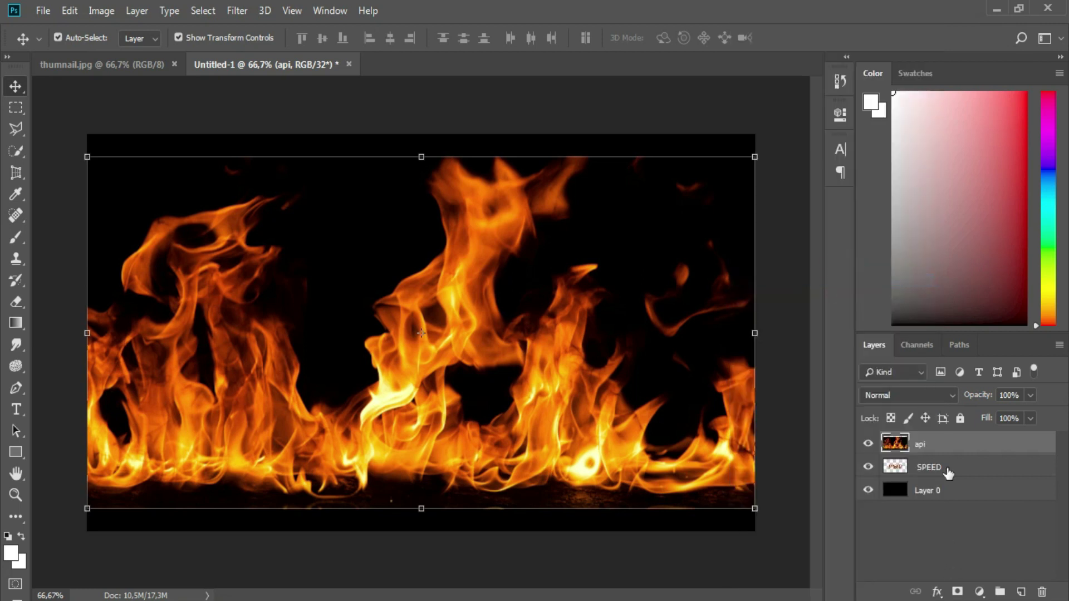
# Load the Red channel as a selection and copy the selected flames from the api layer to a new layer.
pyautogui.click(919, 346)
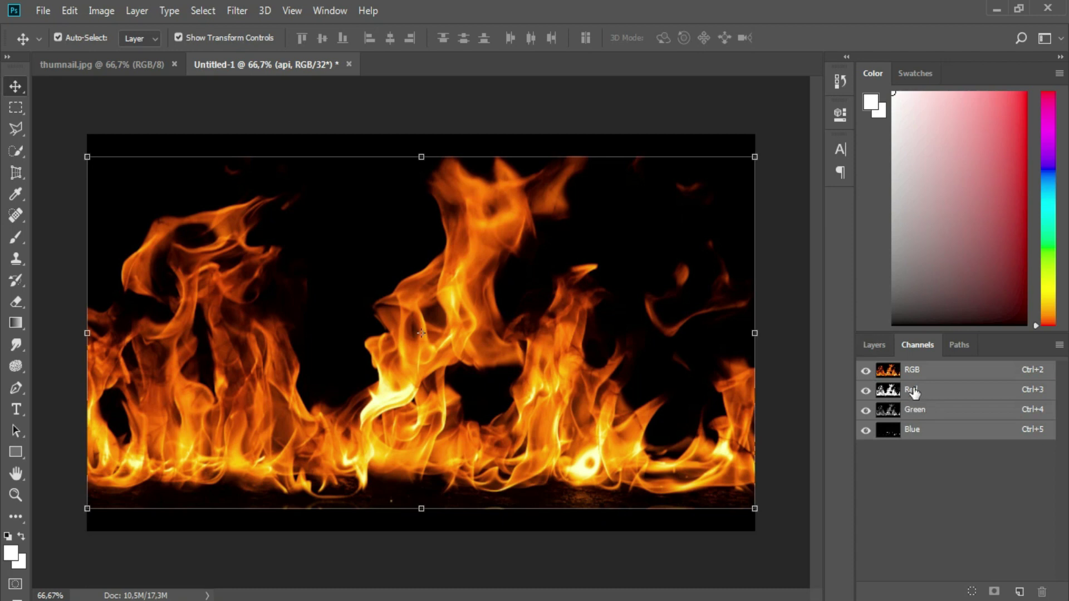
pyautogui.press('ctrl')
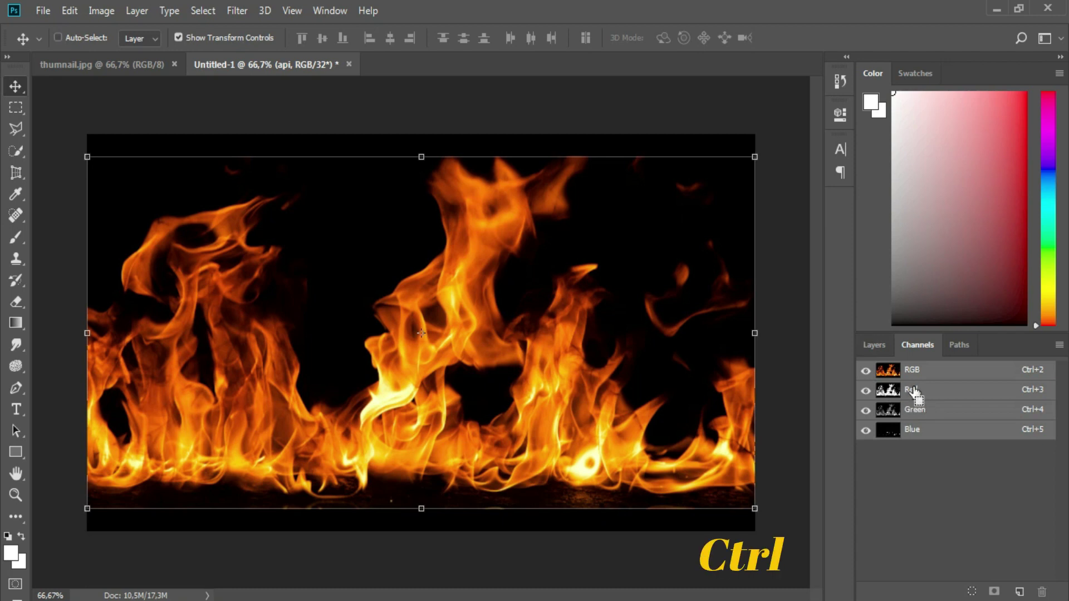
pyautogui.keyDown('ctrl'); pyautogui.click(917, 390); pyautogui.keyUp('ctrl')
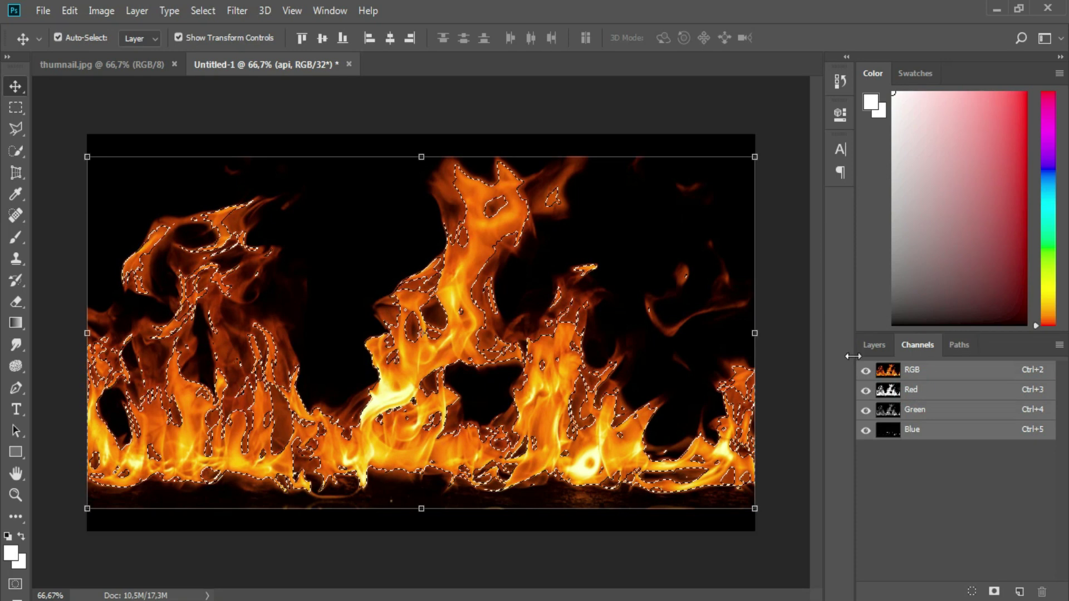
pyautogui.click(876, 345)
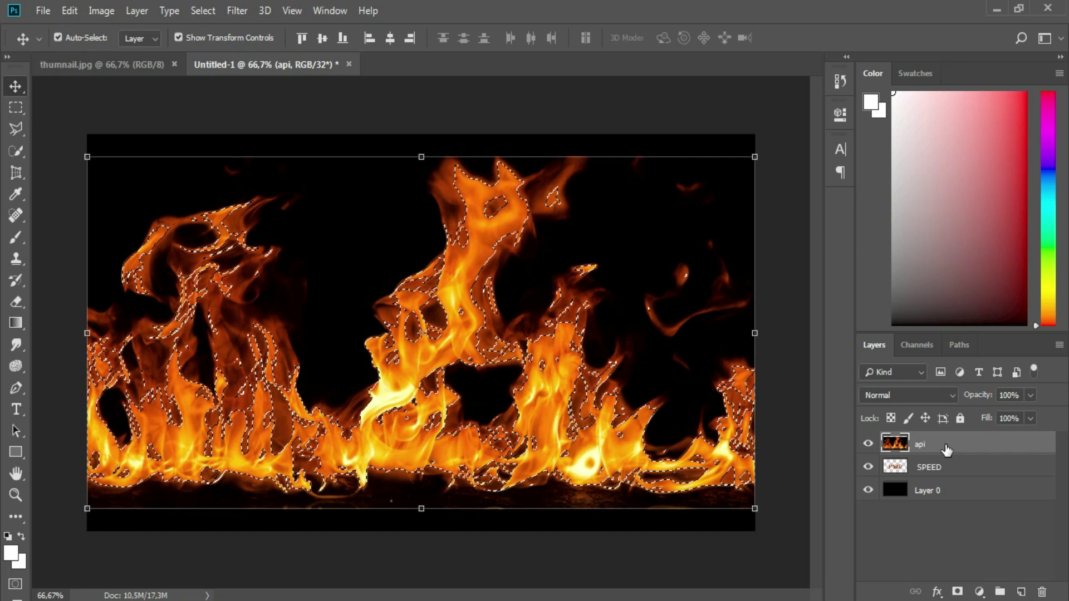
pyautogui.hotkey('ctrl', 'j')
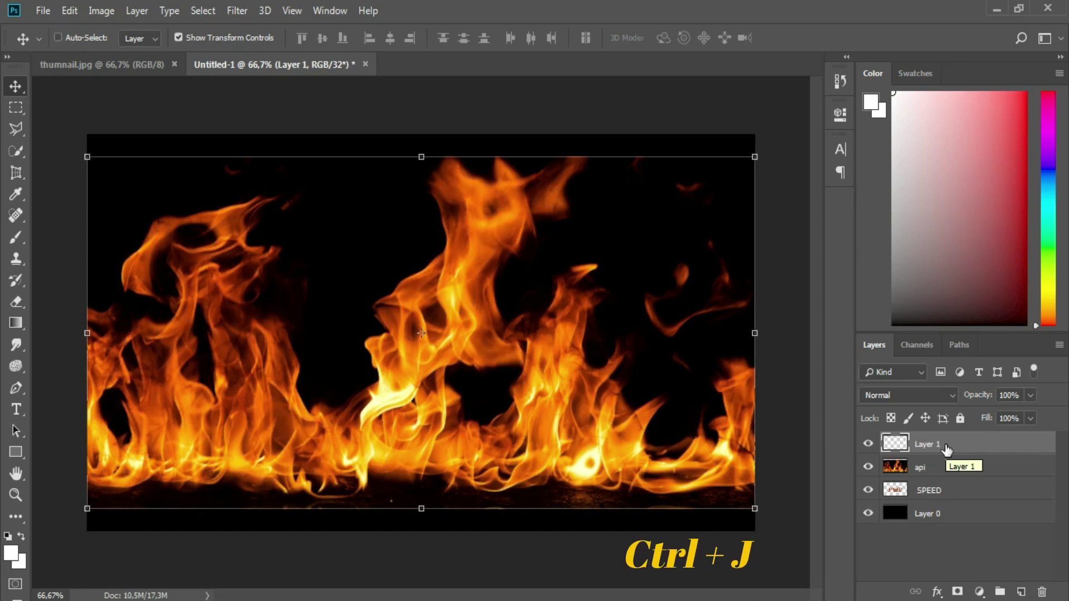
# Hide the original api fire layer and delete it, keeping the extracted flames.
pyautogui.click(868, 468)
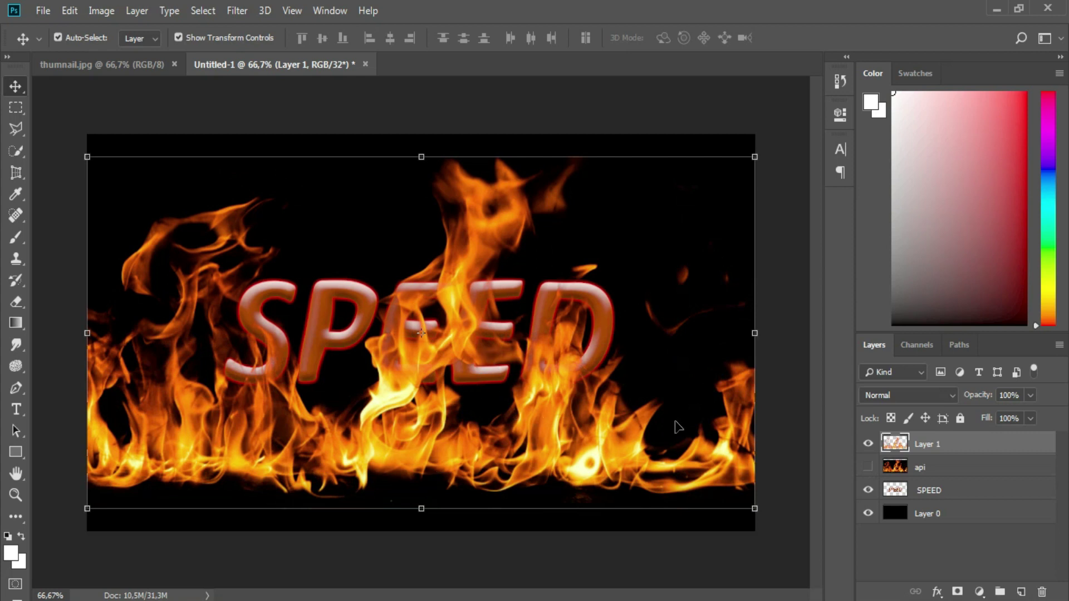
pyautogui.click(931, 471)
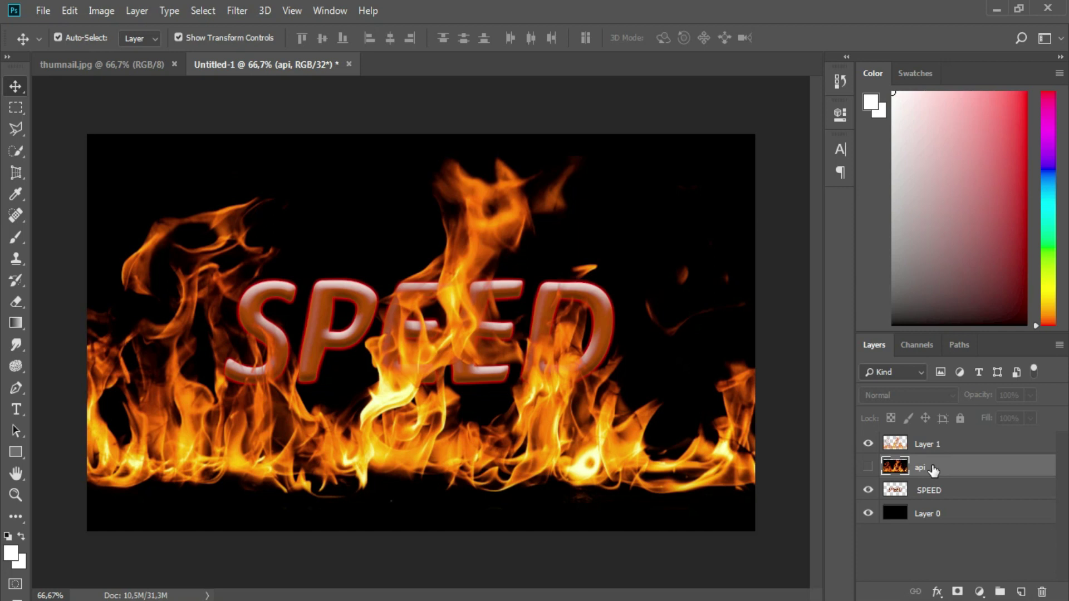
pyautogui.press('Delete')
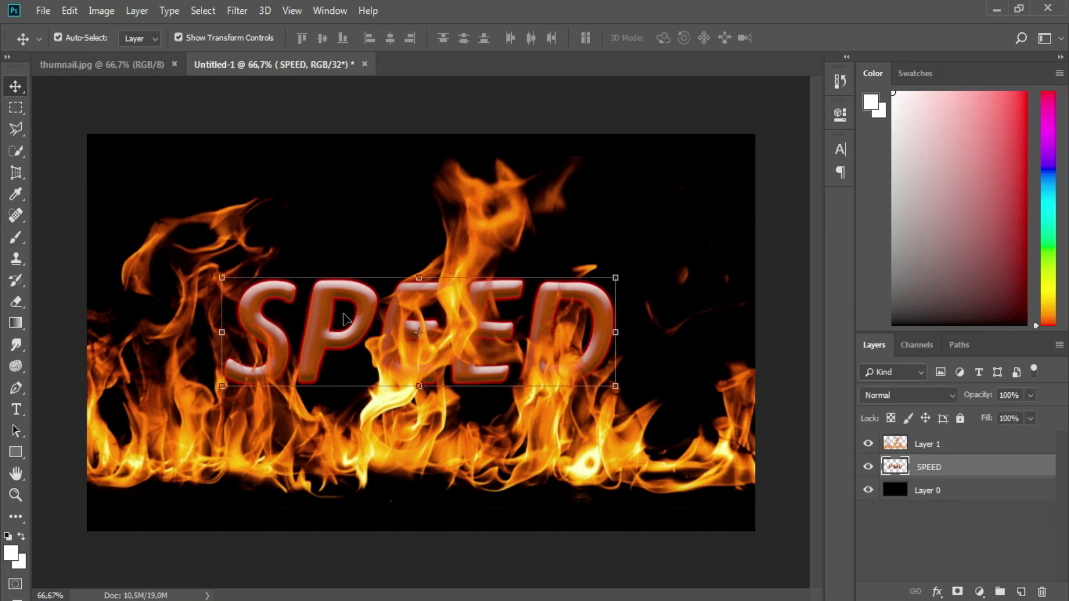
# Move the SPEED text down to the base of the flames and place its layer above Layer 1.
pyautogui.moveTo(320, 316); pyautogui.dragTo(294, 396)
pyautogui.moveTo(921, 468); pyautogui.dragTo(925, 440)
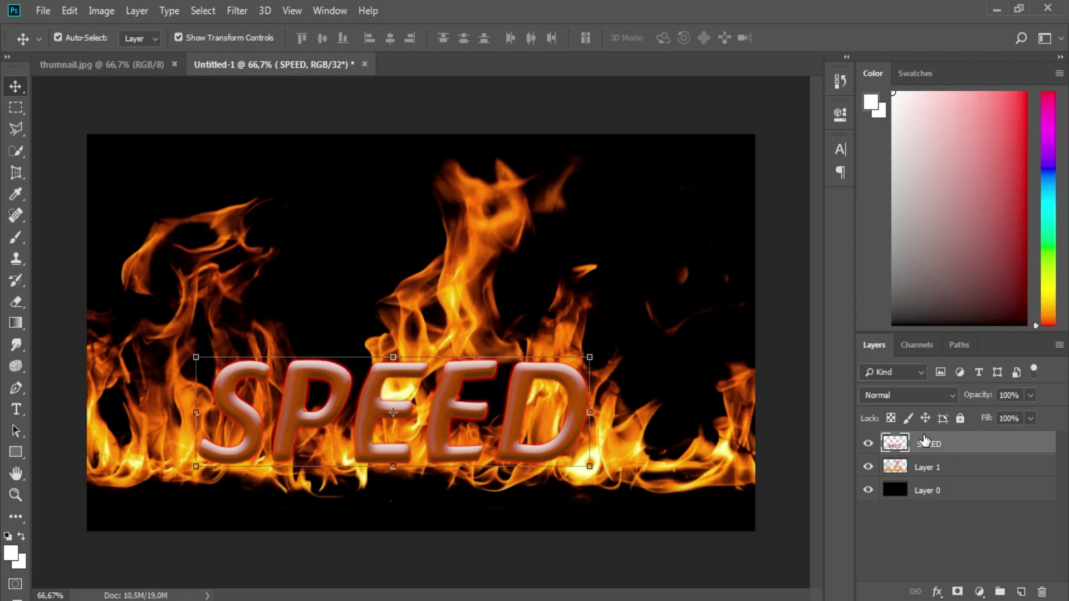
# Narrow the flames on Layer 1 from both sides to about 77% width around the text and apply the transformation.
pyautogui.click(924, 467)
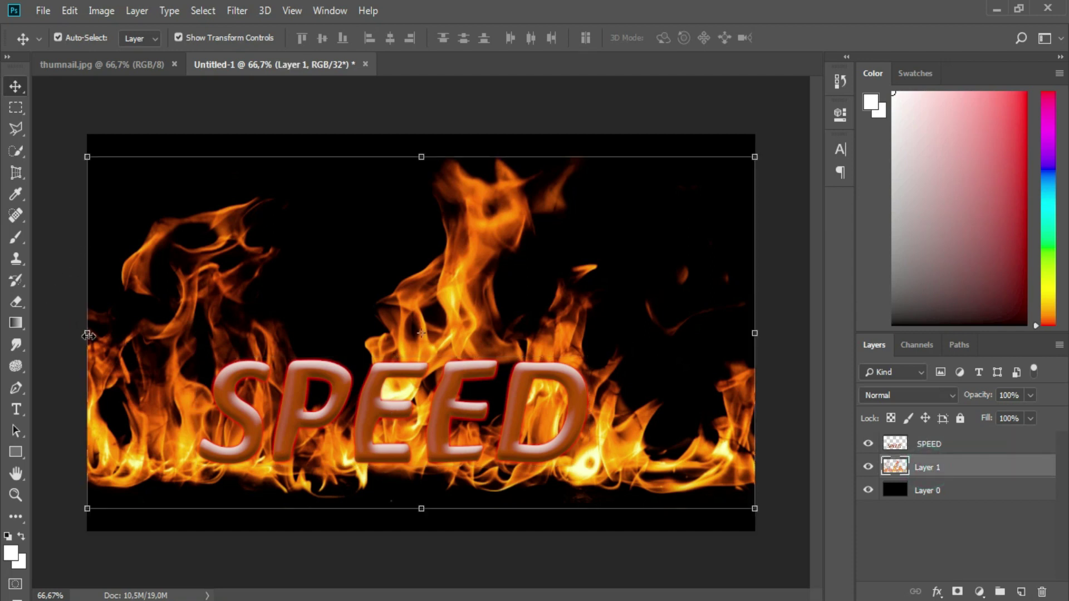
pyautogui.moveTo(87, 336); pyautogui.dragTo(175, 334)
pyautogui.moveTo(758, 333); pyautogui.dragTo(693, 335)
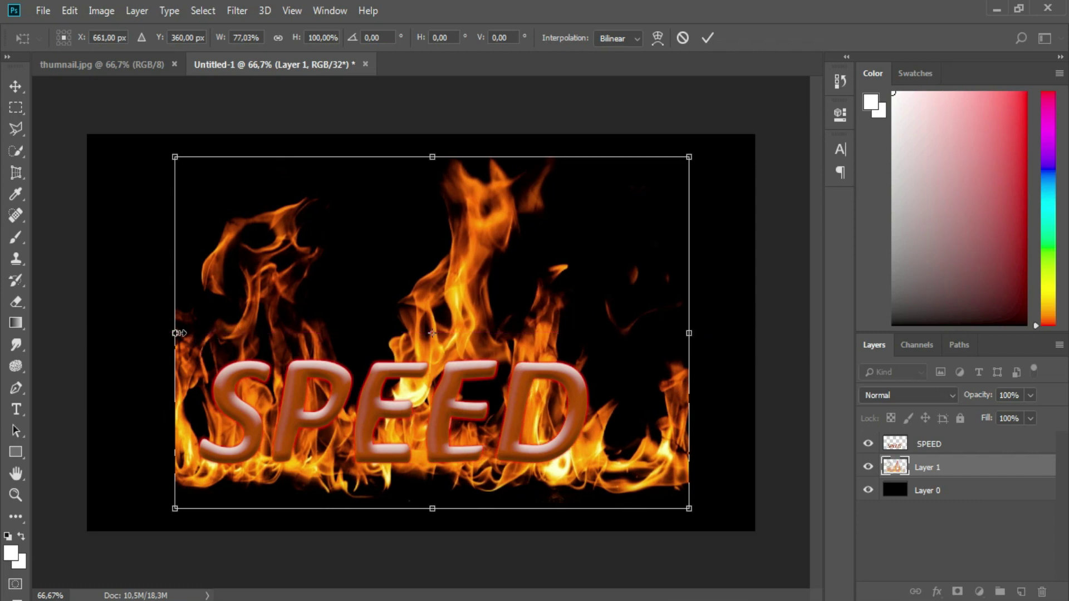
pyautogui.click(708, 38)
# Erase along the upper edges of the SPEED letters with a 75 px Soft Round eraser to blend them into the flames.
pyautogui.moveTo(376, 406); pyautogui.dragTo(379, 417)
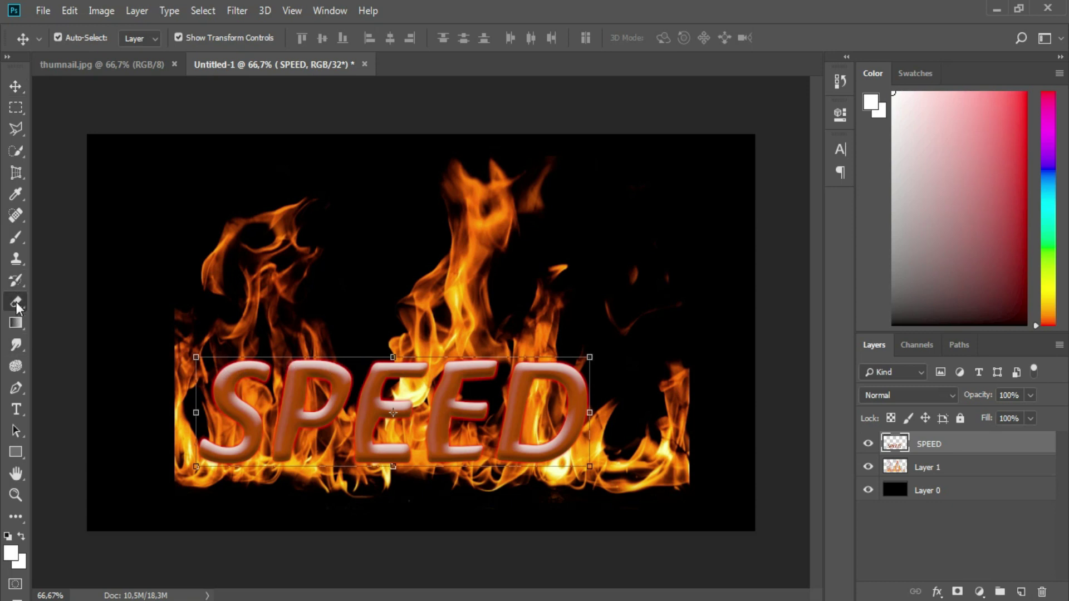
pyautogui.moveTo(15, 301); pyautogui.dragTo(81, 303)
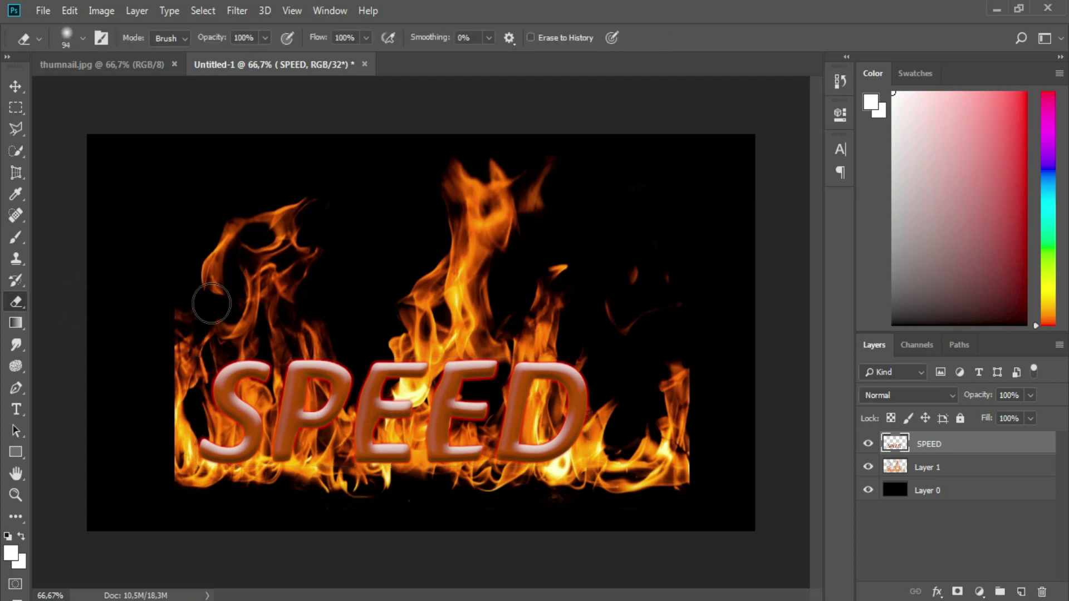
pyautogui.click(81, 39)
pyautogui.moveTo(130, 91); pyautogui.dragTo(124, 91)
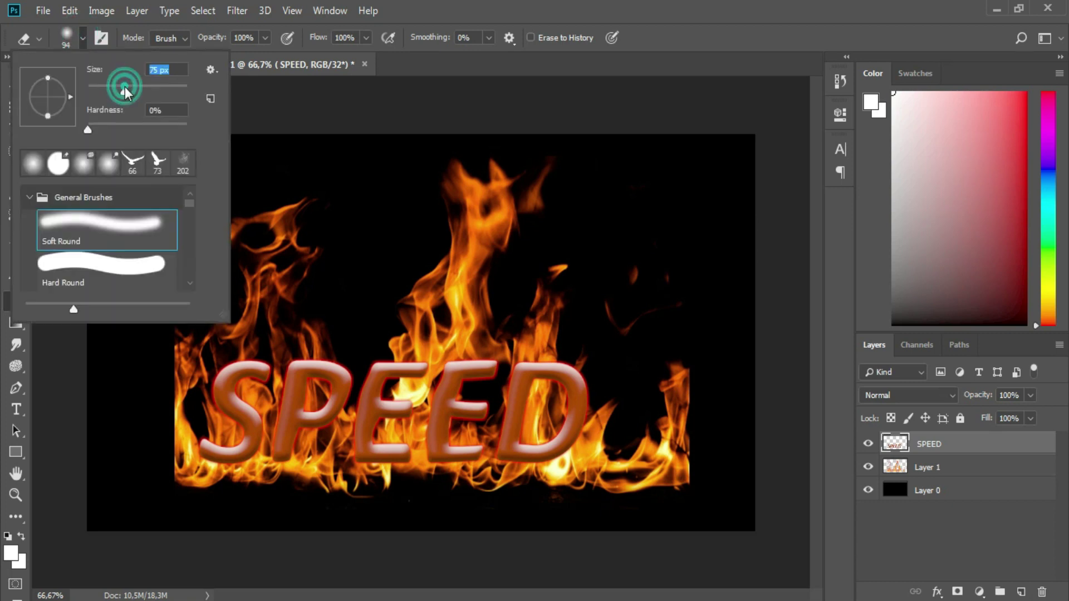
pyautogui.click(270, 91)
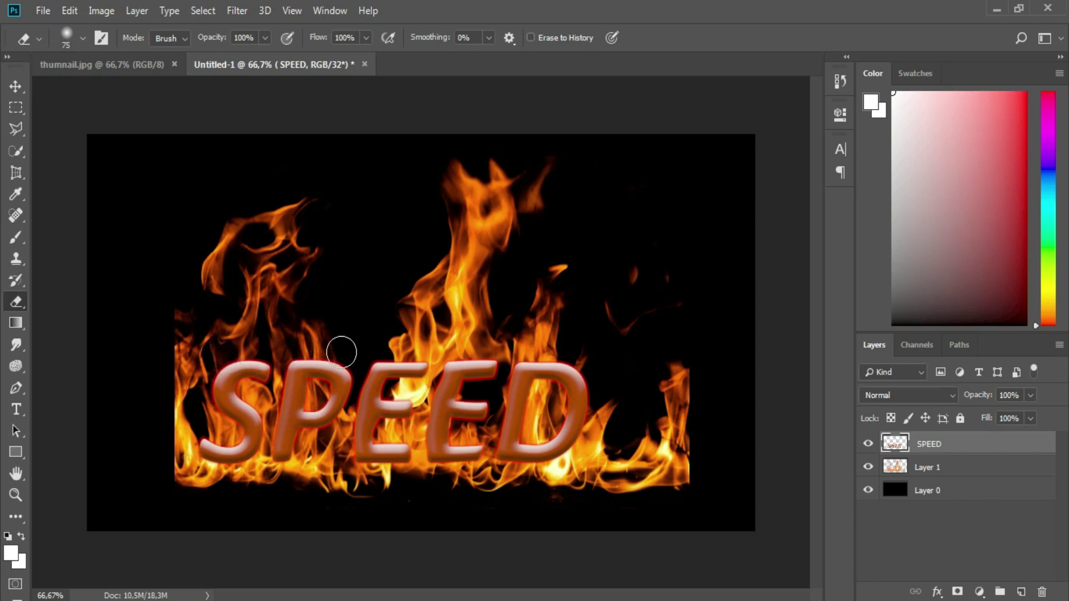
pyautogui.click(237, 356)
pyautogui.moveTo(237, 355)
pyautogui.mouseDown()
pyautogui.moveTo(267, 355)
pyautogui.moveTo(263, 363)
pyautogui.moveTo(321, 341)
pyautogui.moveTo(322, 357)
pyautogui.moveTo(314, 344)
pyautogui.moveTo(420, 357)
pyautogui.moveTo(408, 349)
pyautogui.moveTo(529, 341)
pyautogui.moveTo(574, 358)
pyautogui.moveTo(449, 340)
pyautogui.mouseUp()
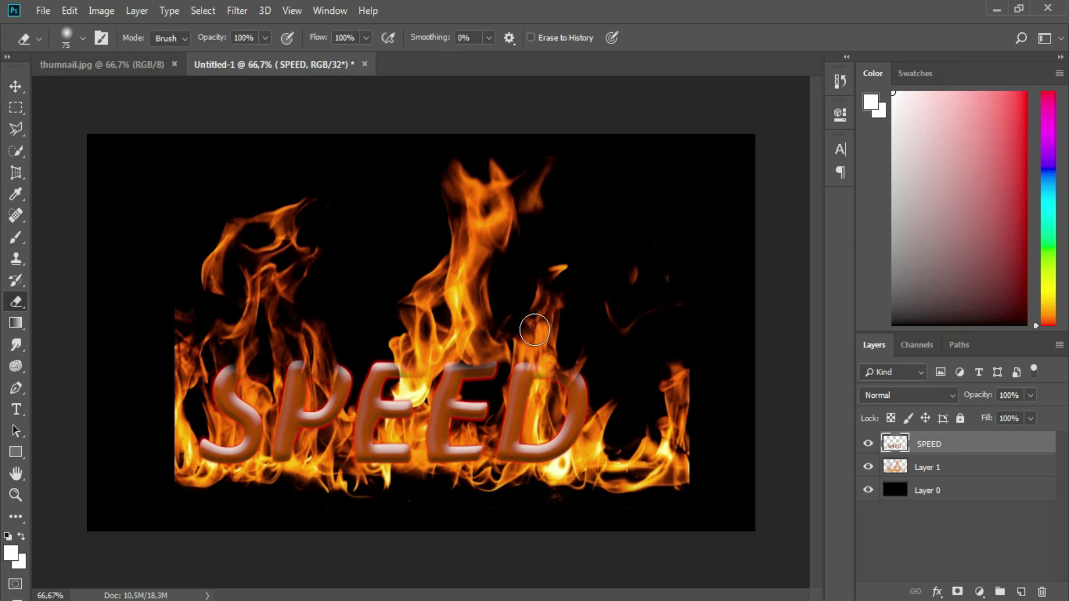
# Erase the excess flames on Layer 1 at both sides of the SPEED text and below it.
pyautogui.click(942, 467)
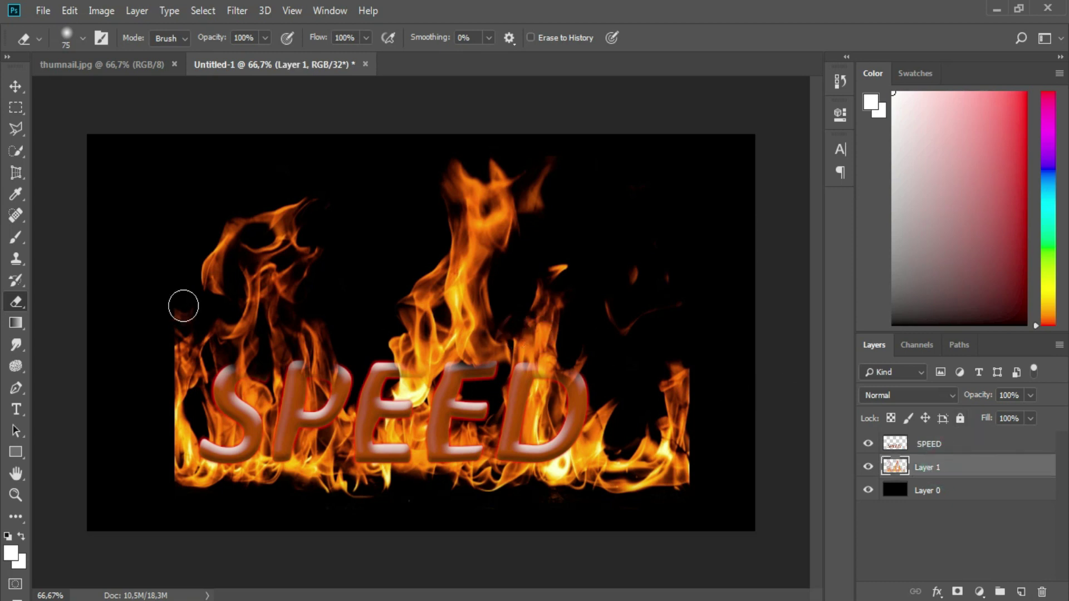
pyautogui.moveTo(179, 293); pyautogui.dragTo(179, 320)
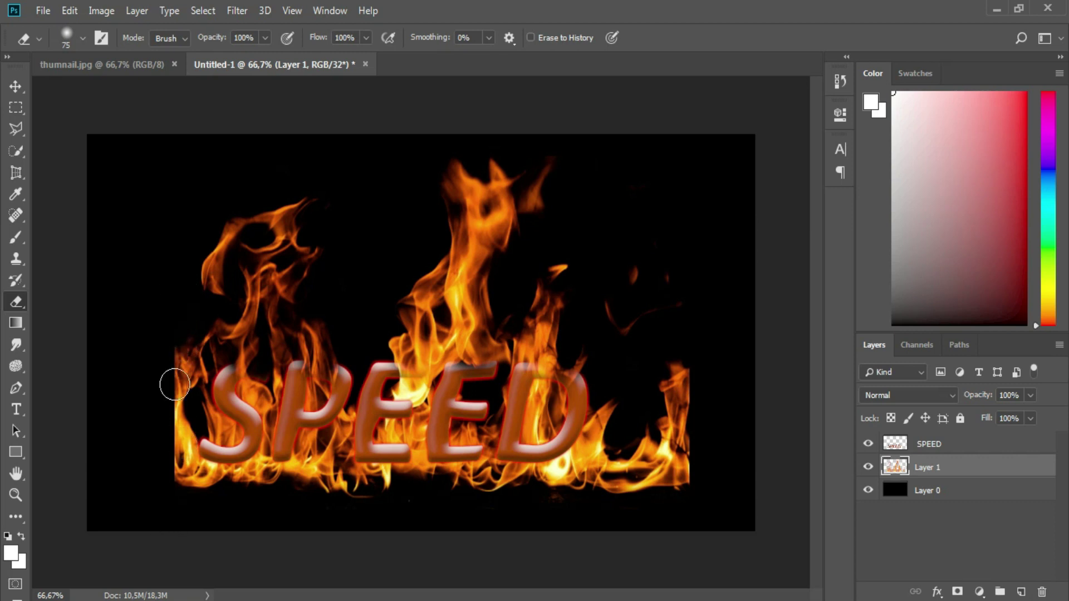
pyautogui.moveTo(174, 349)
pyautogui.mouseDown()
pyautogui.moveTo(170, 463)
pyautogui.moveTo(153, 387)
pyautogui.moveTo(159, 445)
pyautogui.moveTo(178, 463)
pyautogui.moveTo(168, 431)
pyautogui.moveTo(245, 481)
pyautogui.moveTo(579, 495)
pyautogui.moveTo(687, 373)
pyautogui.moveTo(676, 451)
pyautogui.moveTo(729, 225)
pyautogui.moveTo(639, 456)
pyautogui.moveTo(476, 481)
pyautogui.moveTo(239, 483)
pyautogui.moveTo(179, 444)
pyautogui.moveTo(185, 470)
pyautogui.mouseUp()
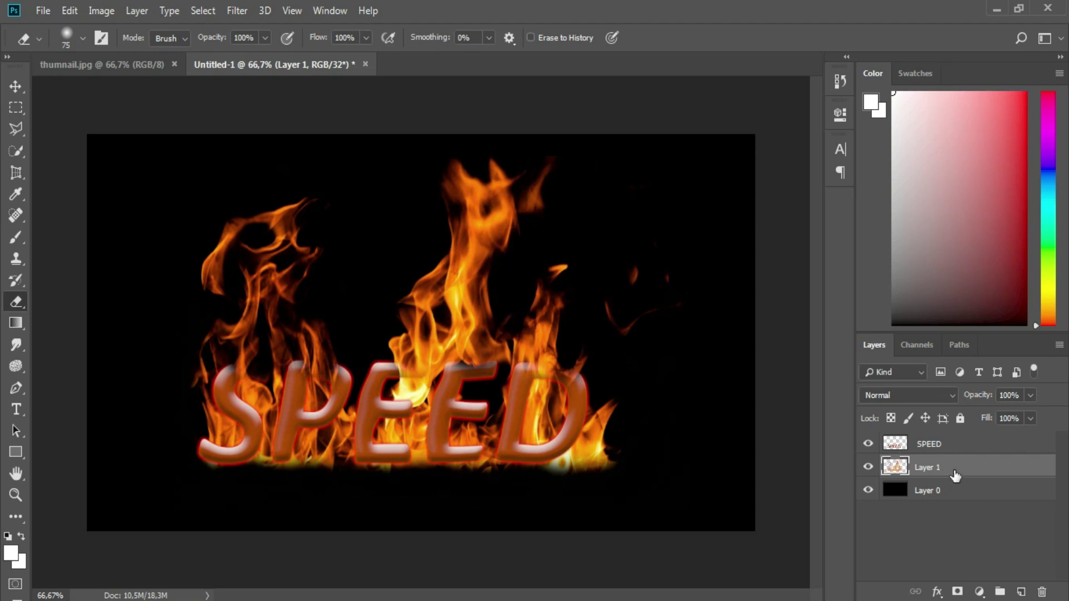
# Try merging the SPEED layer with Layer 1 and converting the image to 8 Bits/Channel with the Default HDR Toning preset.
pyautogui.keyDown('shift'); pyautogui.click(932, 443); pyautogui.keyUp('shift')
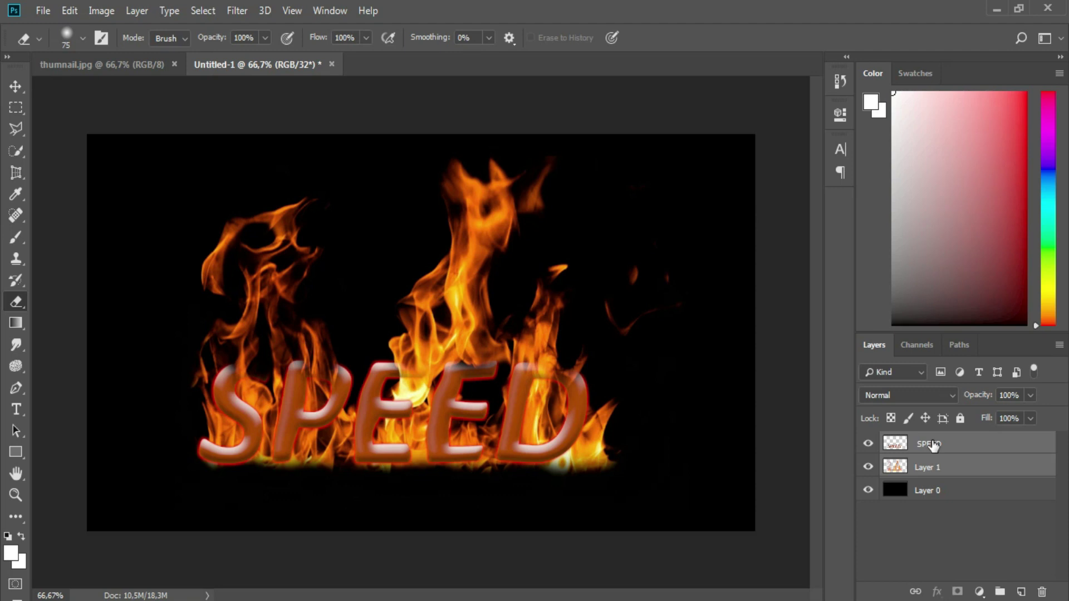
pyautogui.hotkey('ctrl', 'e')
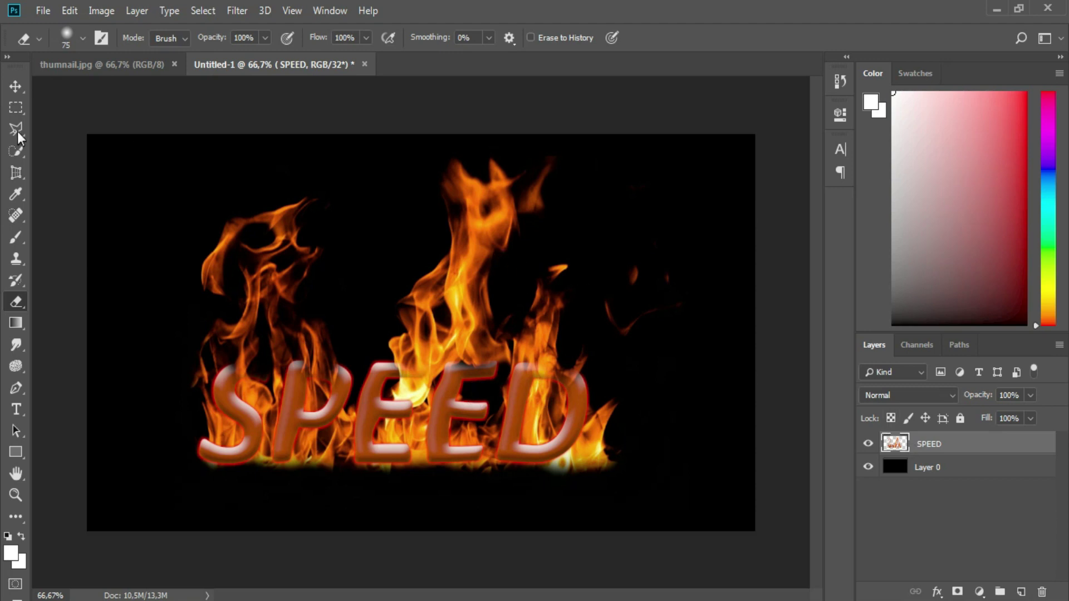
pyautogui.click(15, 86)
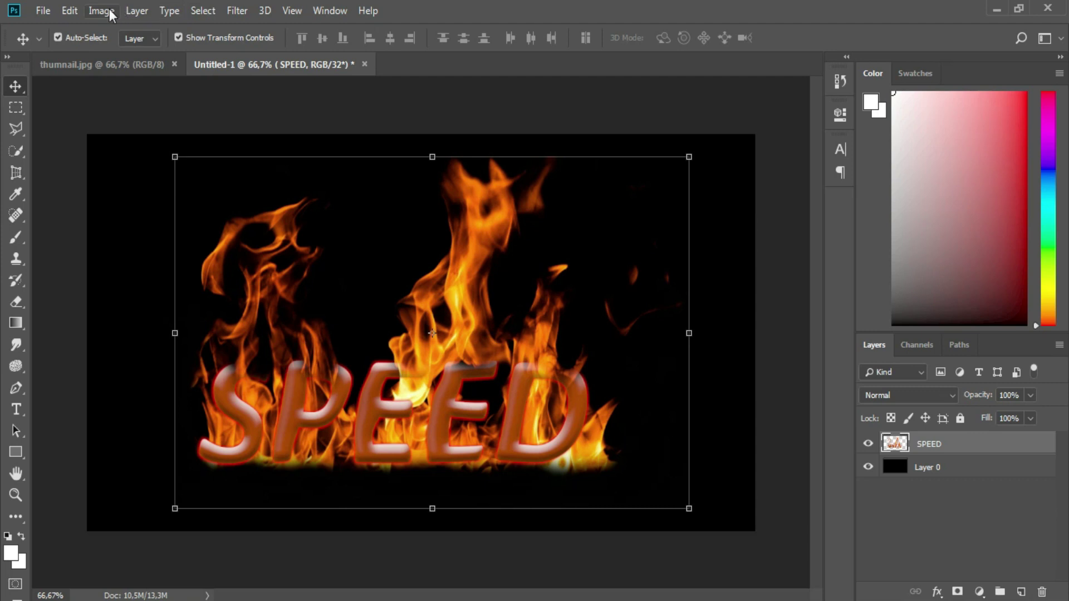
pyautogui.click(94, 11)
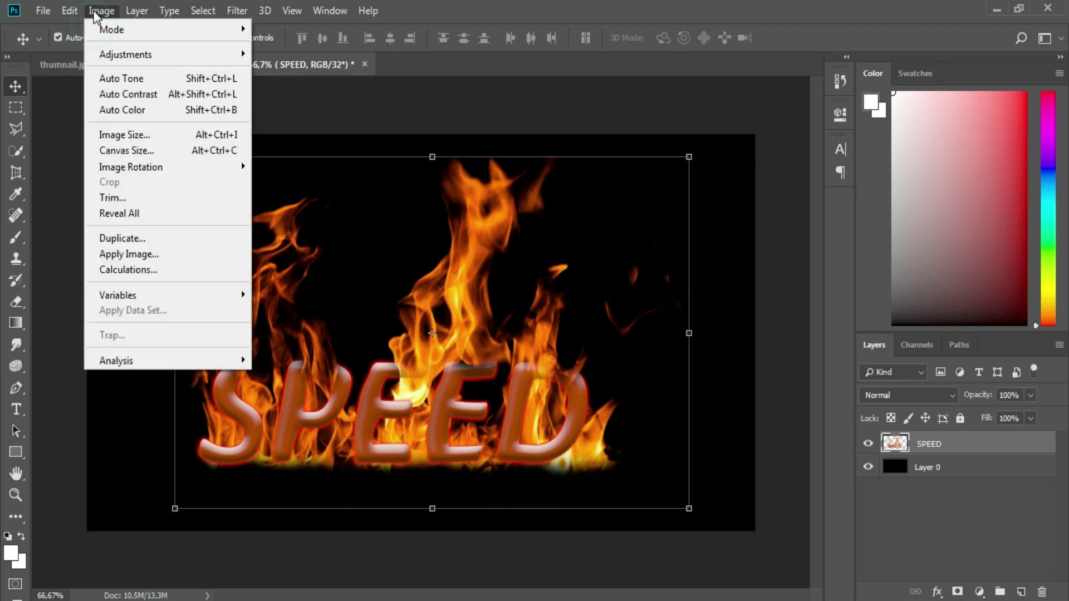
pyautogui.click(152, 29)
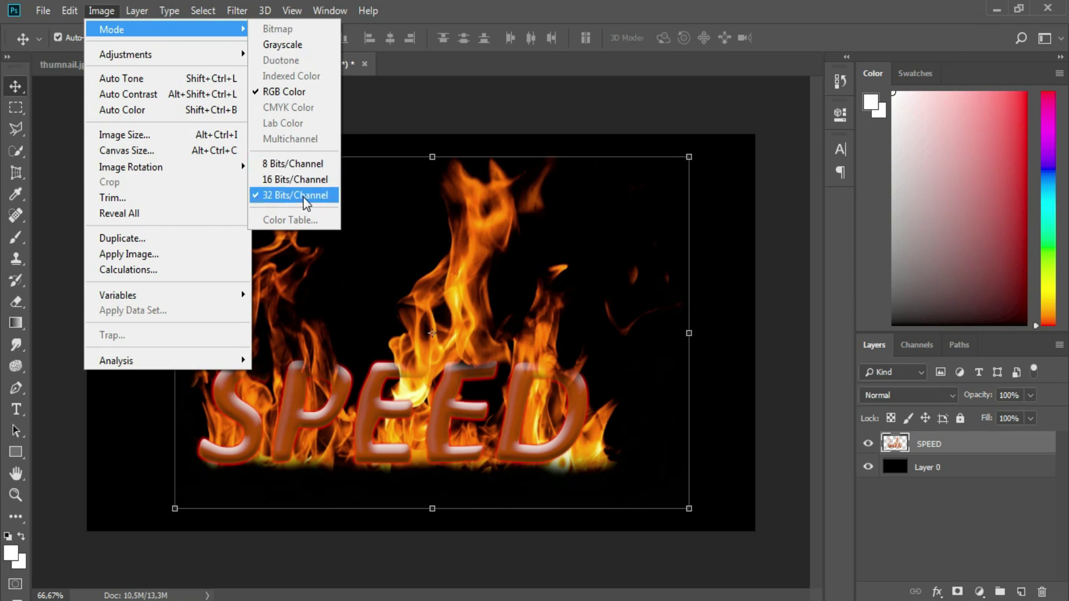
pyautogui.click(283, 164)
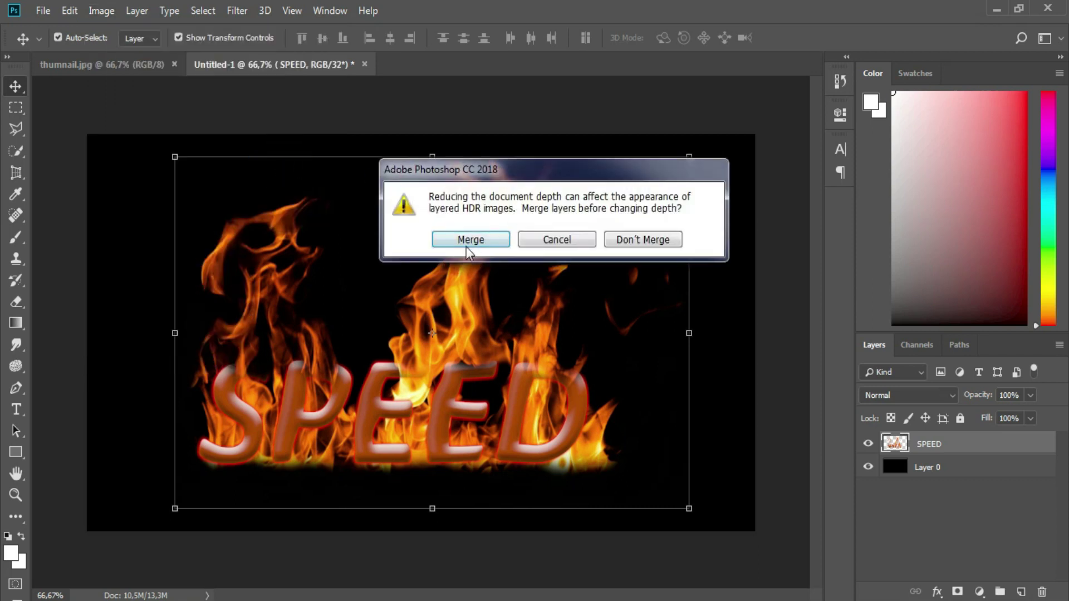
pyautogui.click(467, 239)
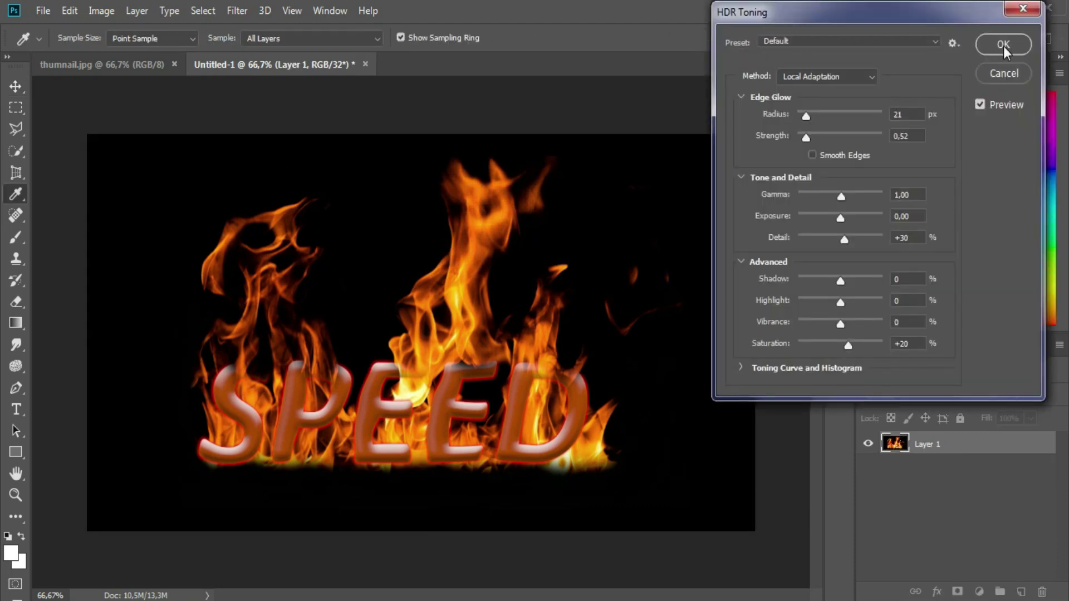
pyautogui.click(1003, 44)
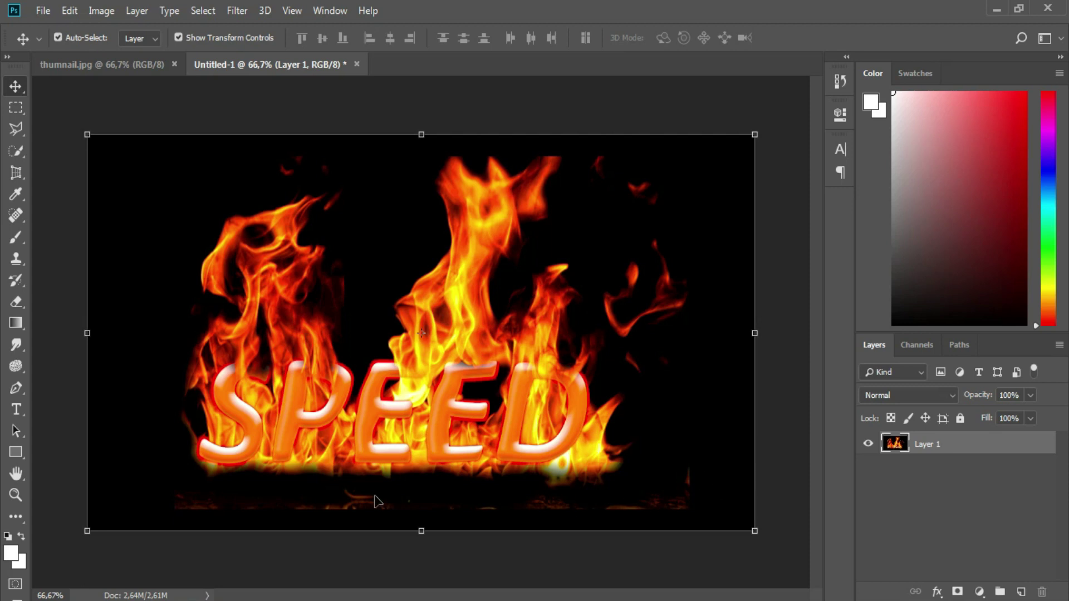
pyautogui.hotkey('ctrl', 'alt', 'z')
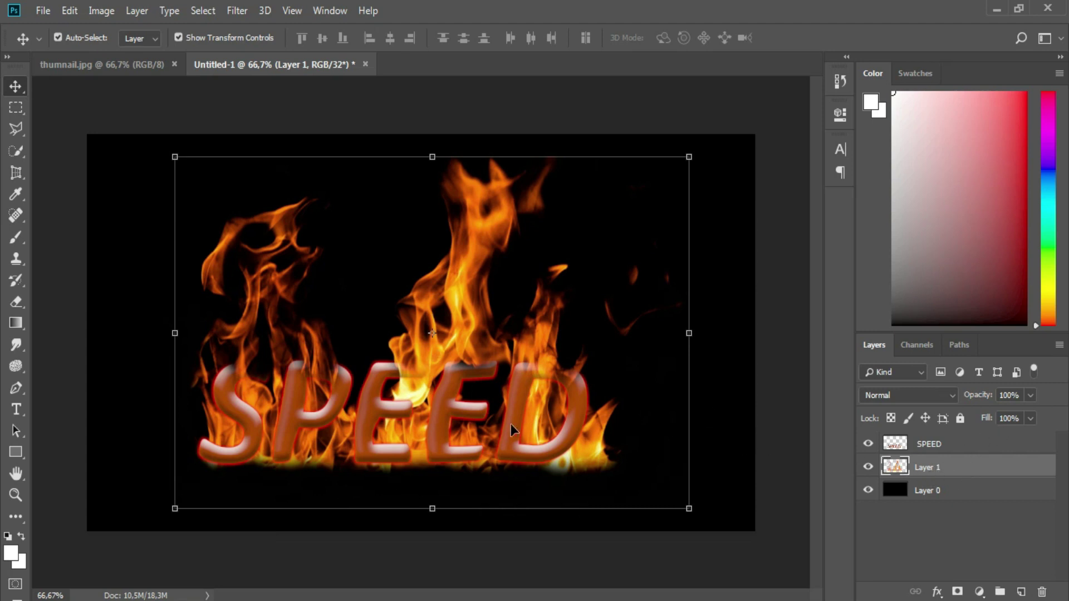
# Erase the faint flame remnants below the SPEED text on Layer 1 and check the cutout with the black Layer 0 temporarily hidden.
pyautogui.click(18, 303)
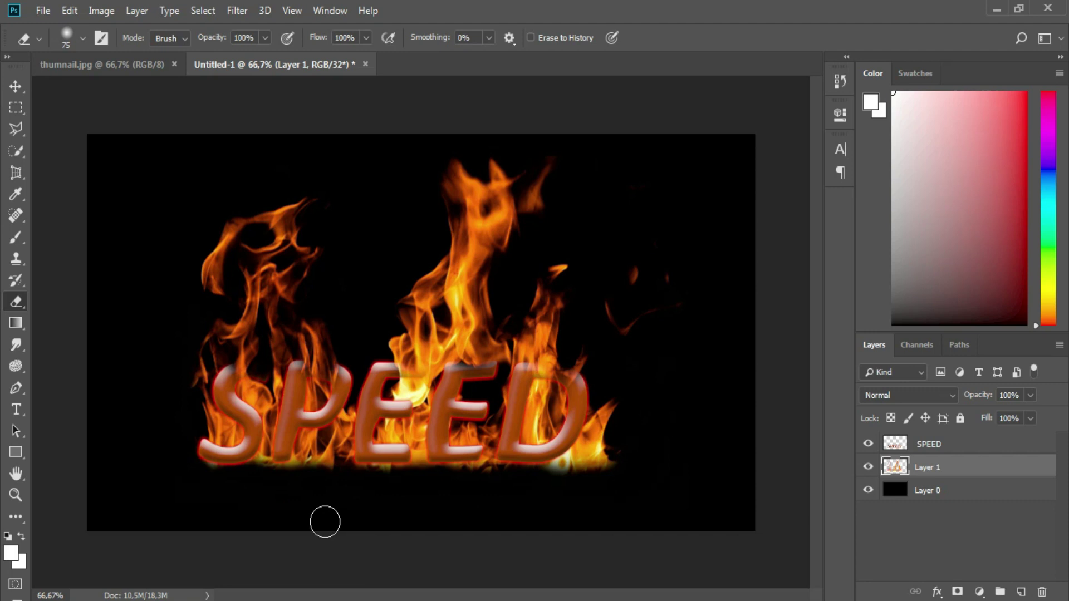
pyautogui.click(868, 491)
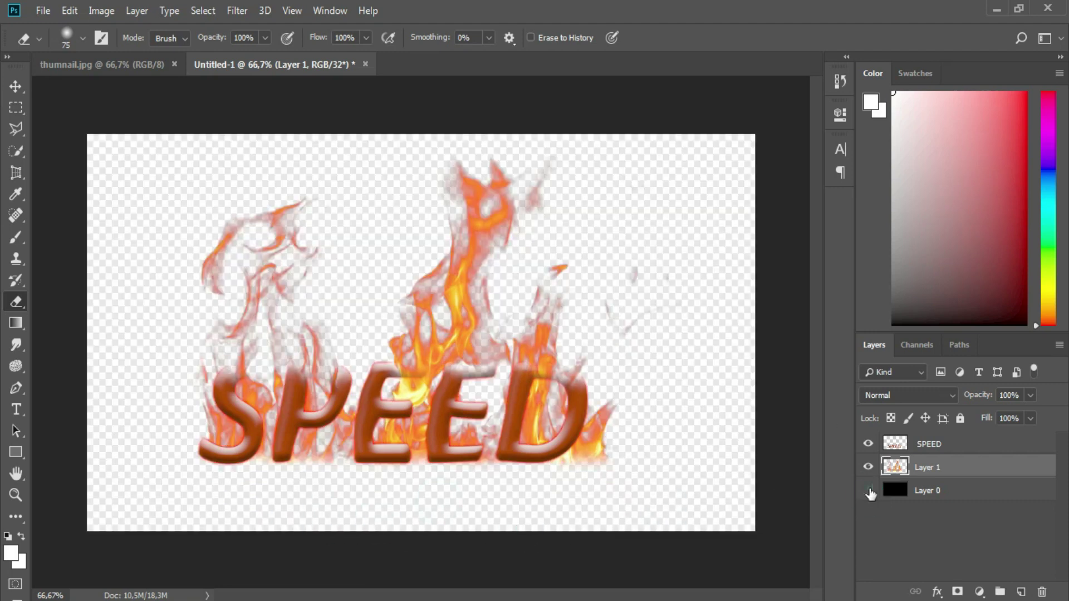
pyautogui.click(869, 491)
# Merge the SPEED layer with Layer 1 and convert the image to 8 Bits/Channel, merging all layers and applying the Default HDR Toning preset.
pyautogui.keyDown('shift'); pyautogui.click(934, 445); pyautogui.keyUp('shift')
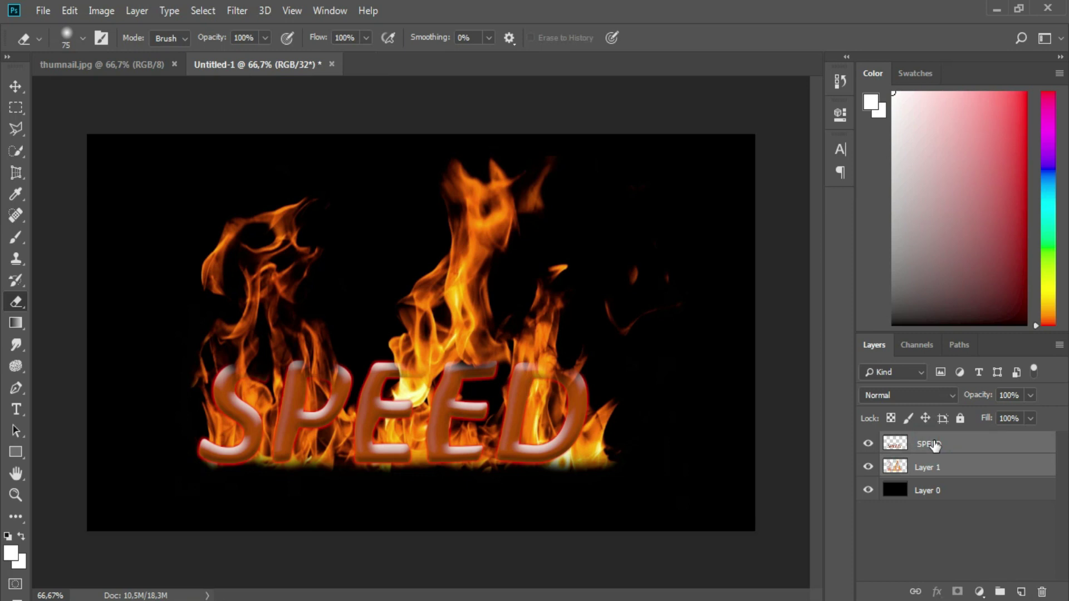
pyautogui.hotkey('ctrl', 'e')
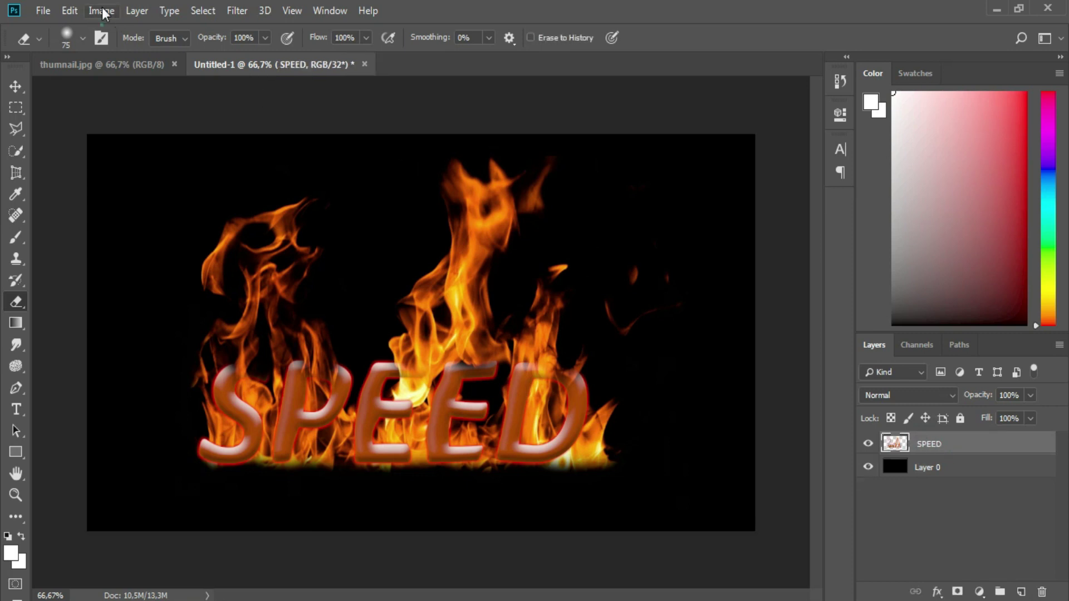
pyautogui.click(102, 12)
pyautogui.moveTo(124, 30)
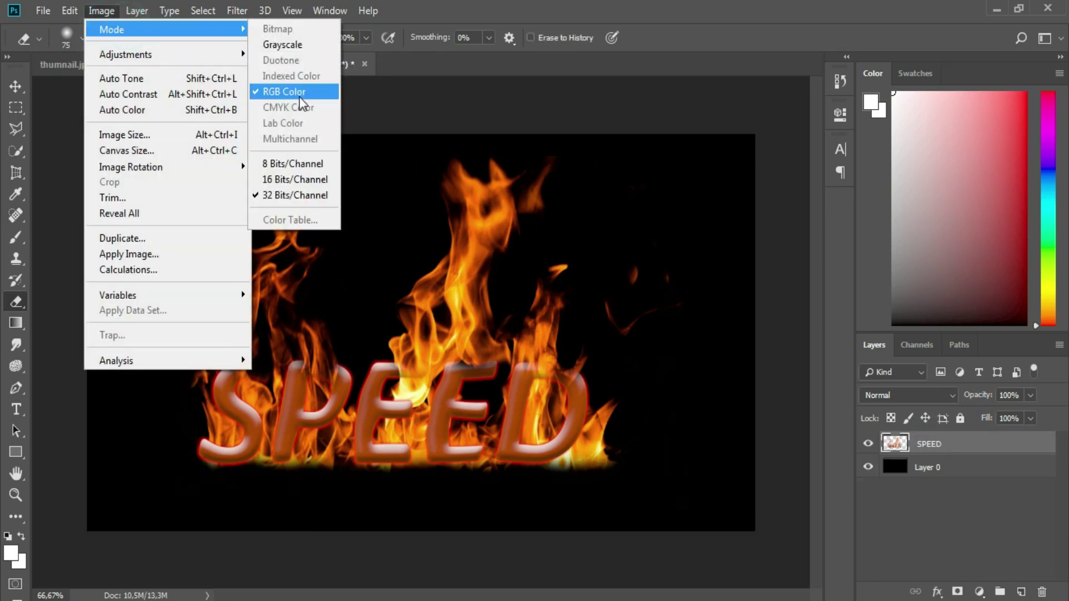
pyautogui.click(294, 164)
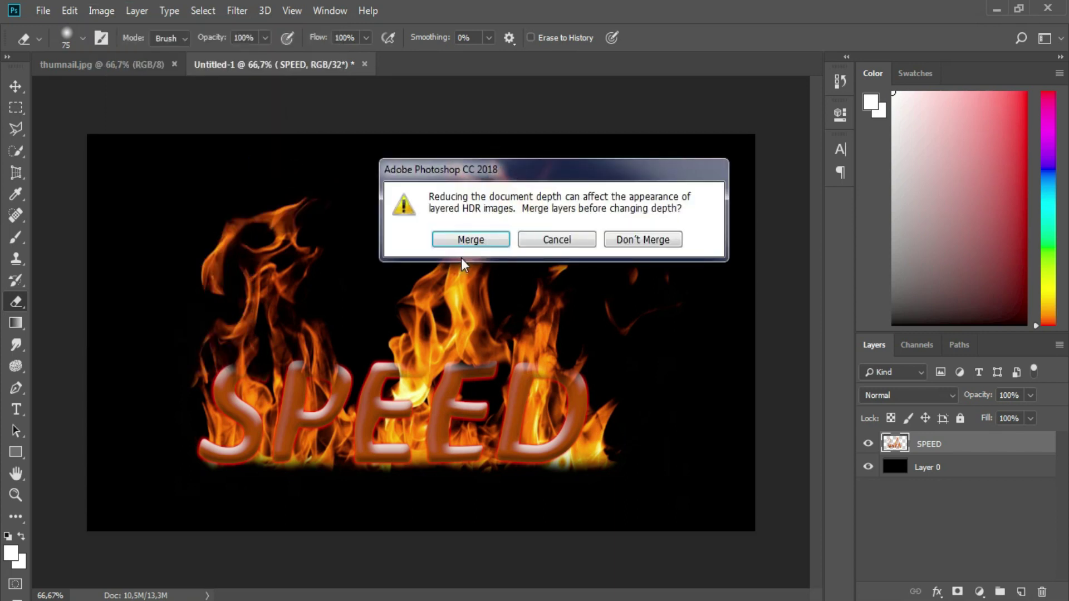
pyautogui.click(466, 240)
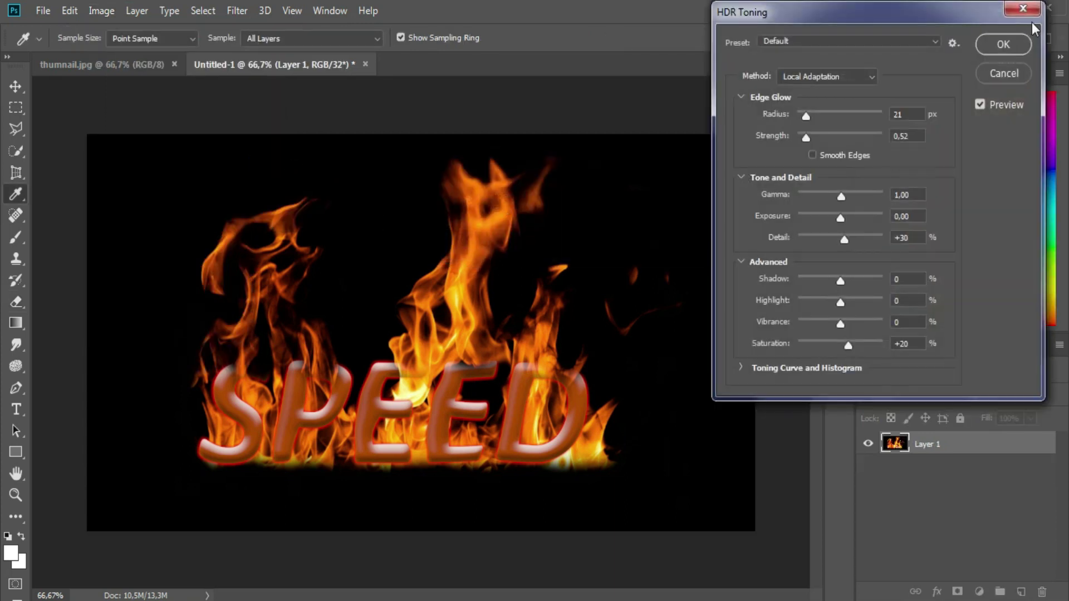
pyautogui.click(1001, 45)
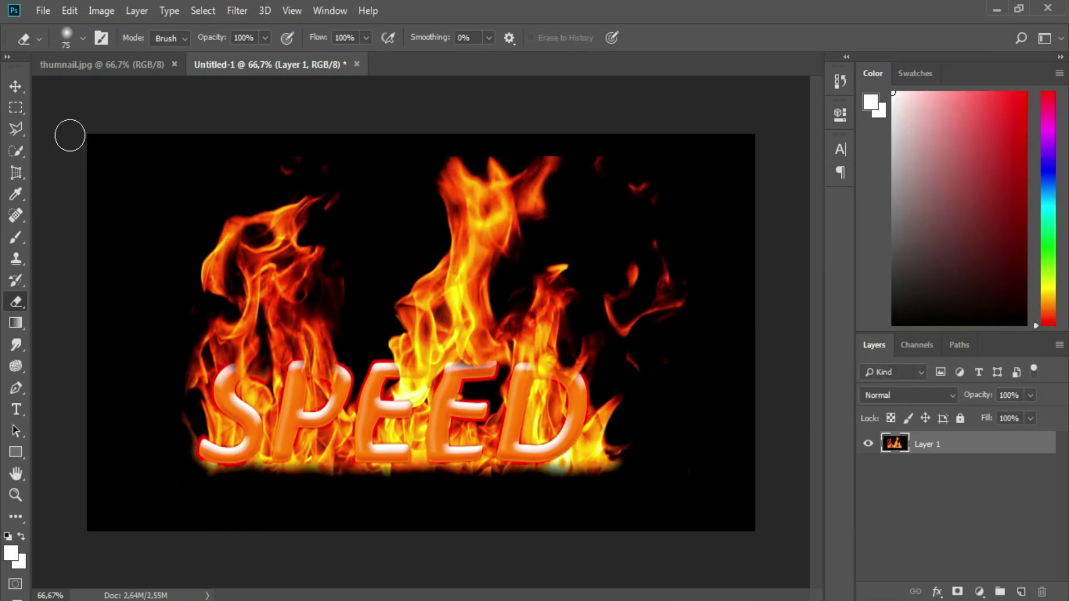
pyautogui.click(17, 87)
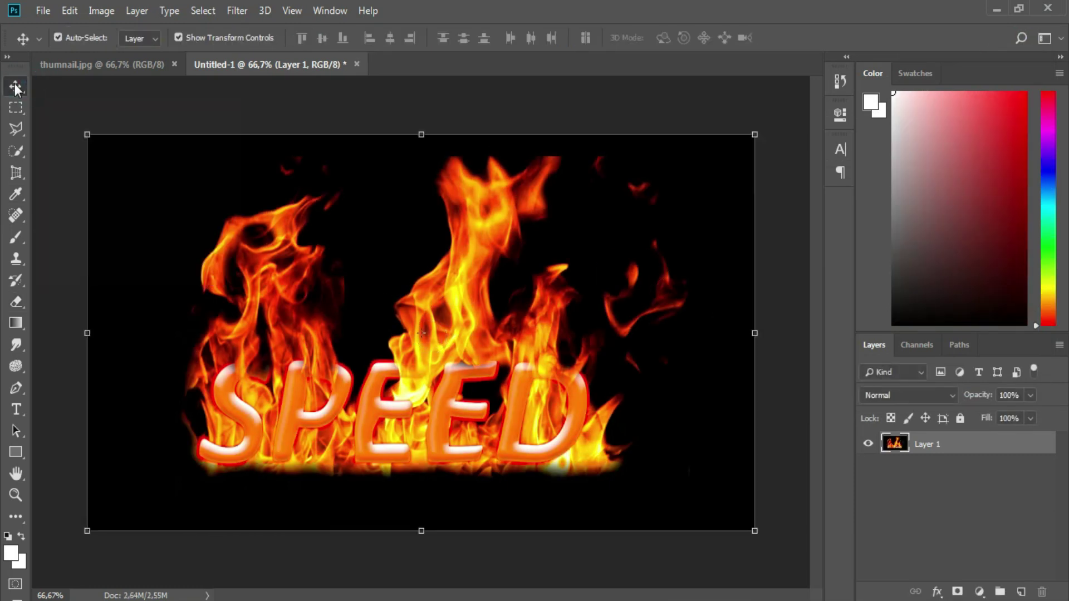